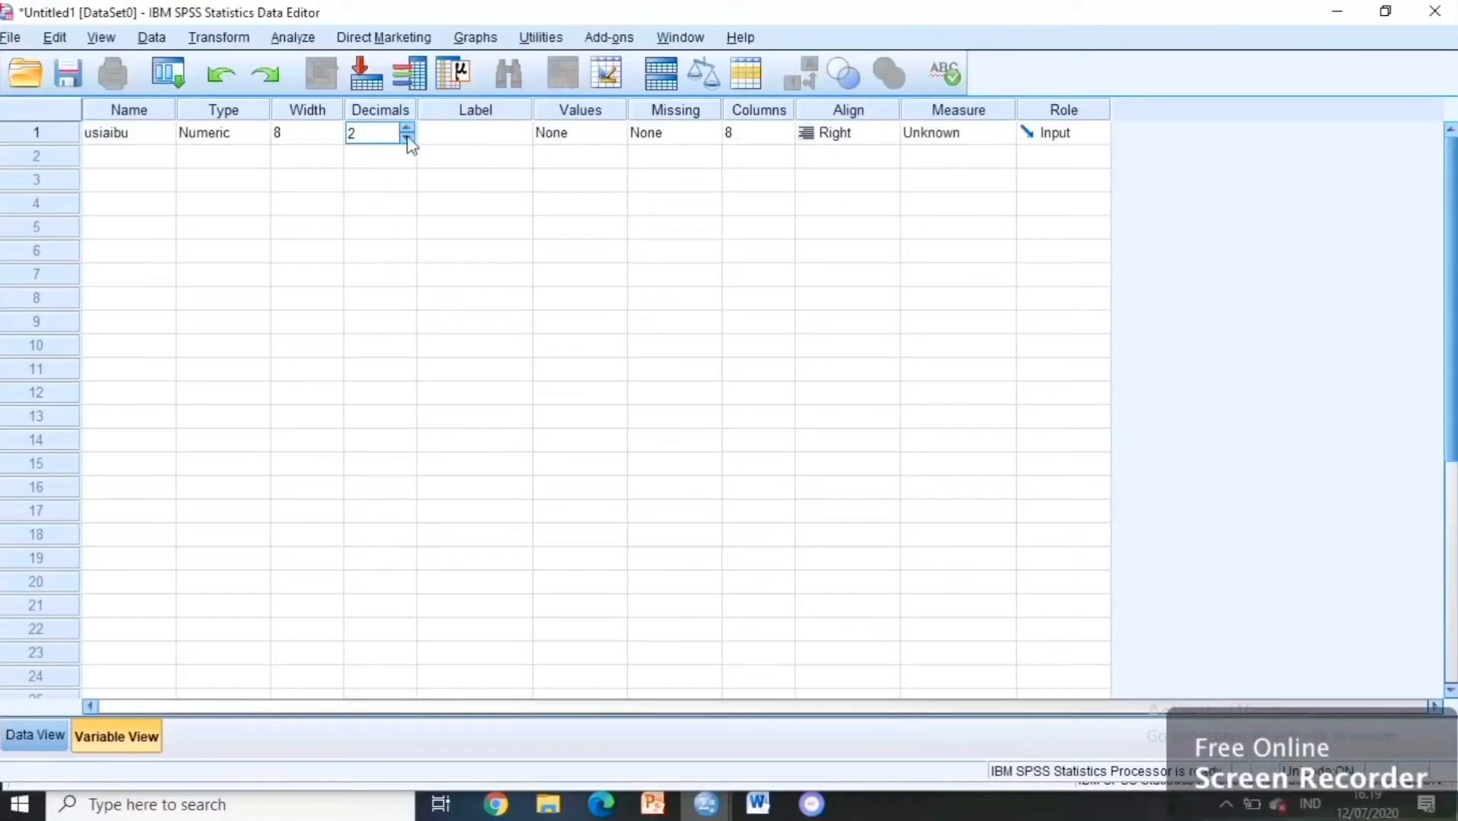
Set the usiaibu variable to 0 decimals and label it "usia ibu saat dilahirkan sampai usia ibu saat ini"
click(408, 139)
click(408, 139)
click(433, 138)
text(usia)
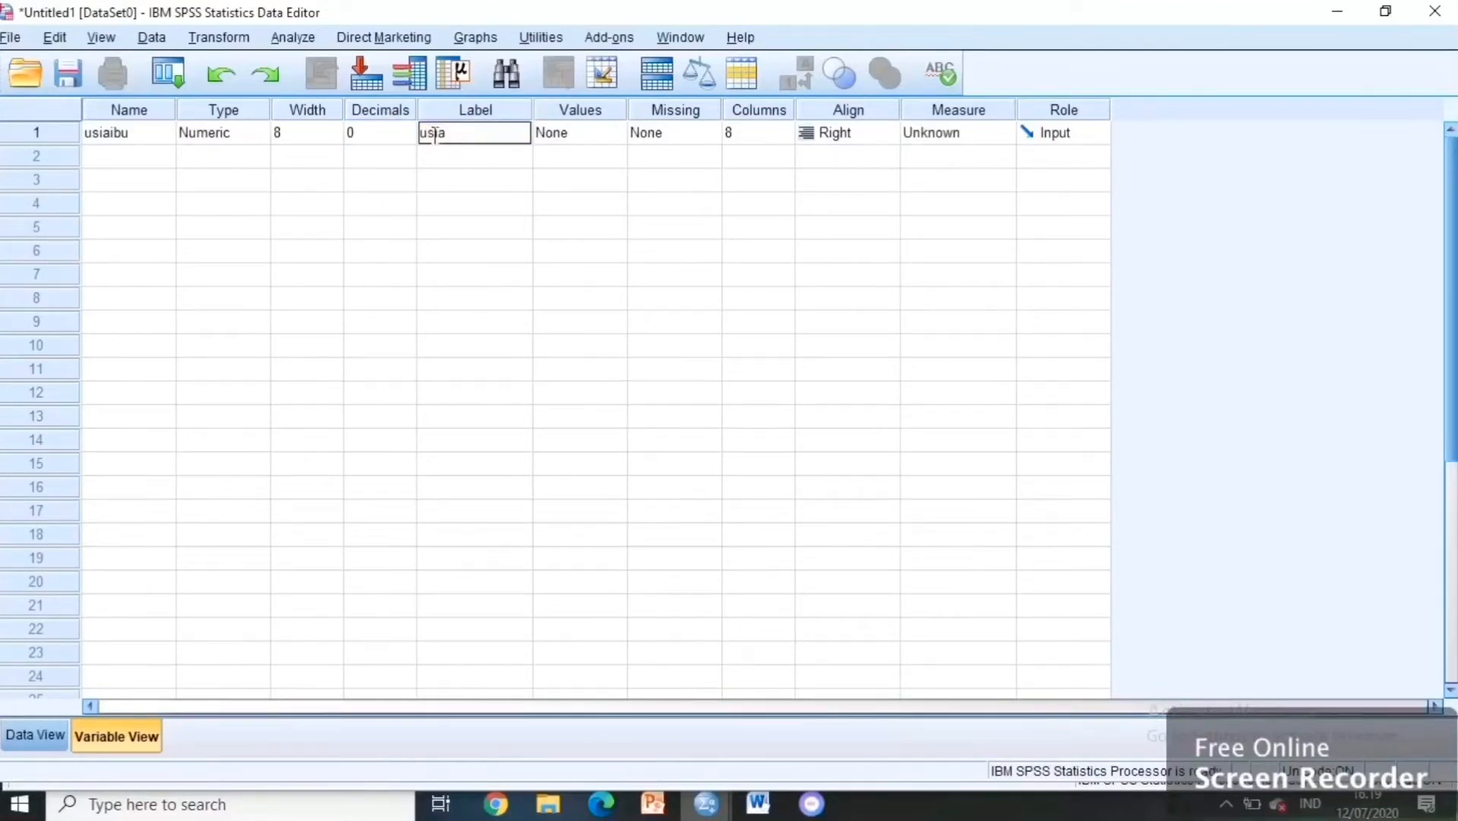
text( ibu saat dilahirkan sam)
text(pai usia ib)
text(u saat in)
text(i)
key(Tab)
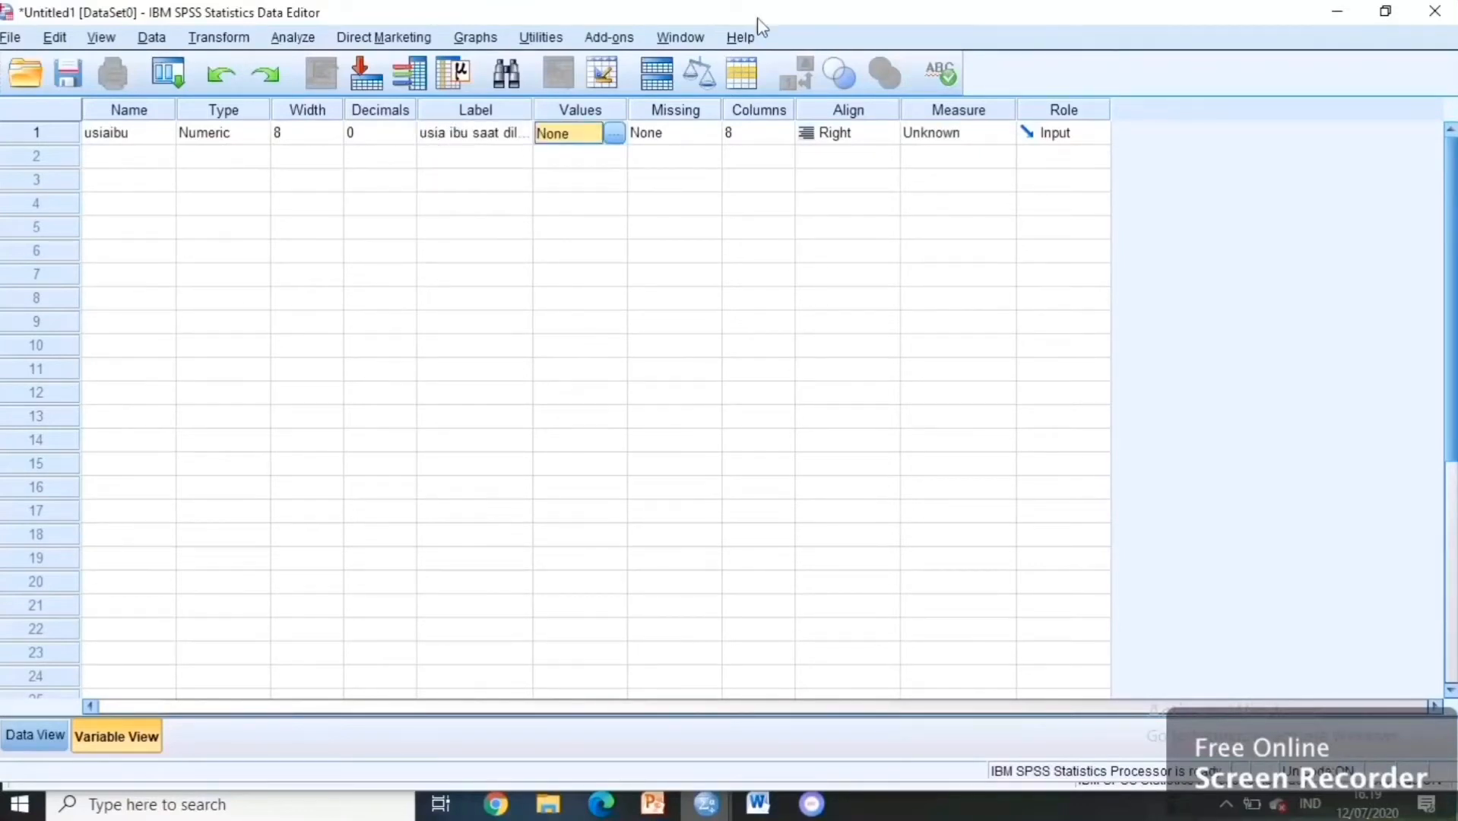
Add a value label for usiaibu assigning 1 to "tidak beresiko (usia 20 - 35 tahun)"
click(614, 134)
click(580, 314)
text(1)
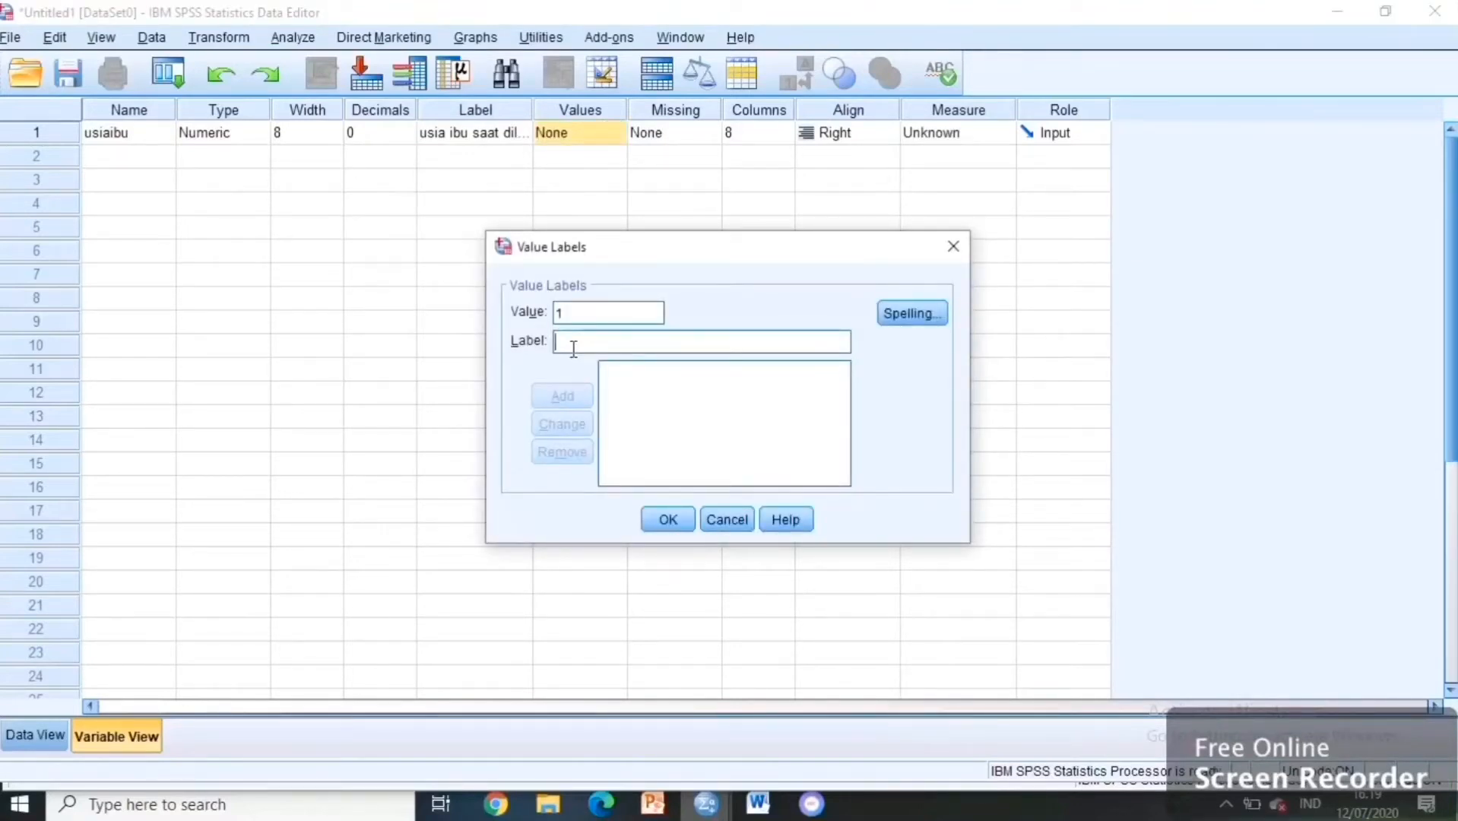
text(tidak beresiko)
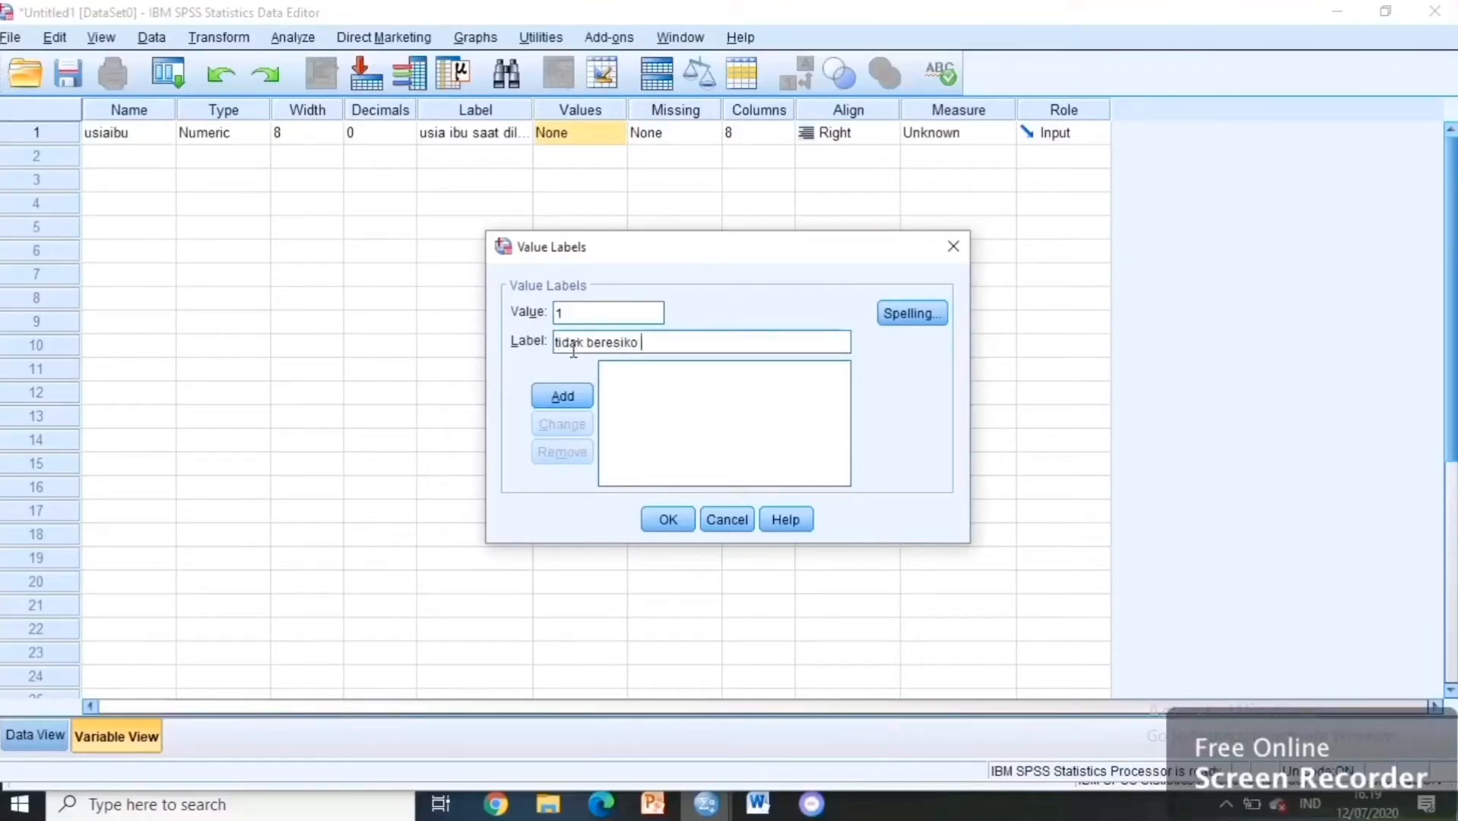
text( (usia 20 - 35 tahun ))
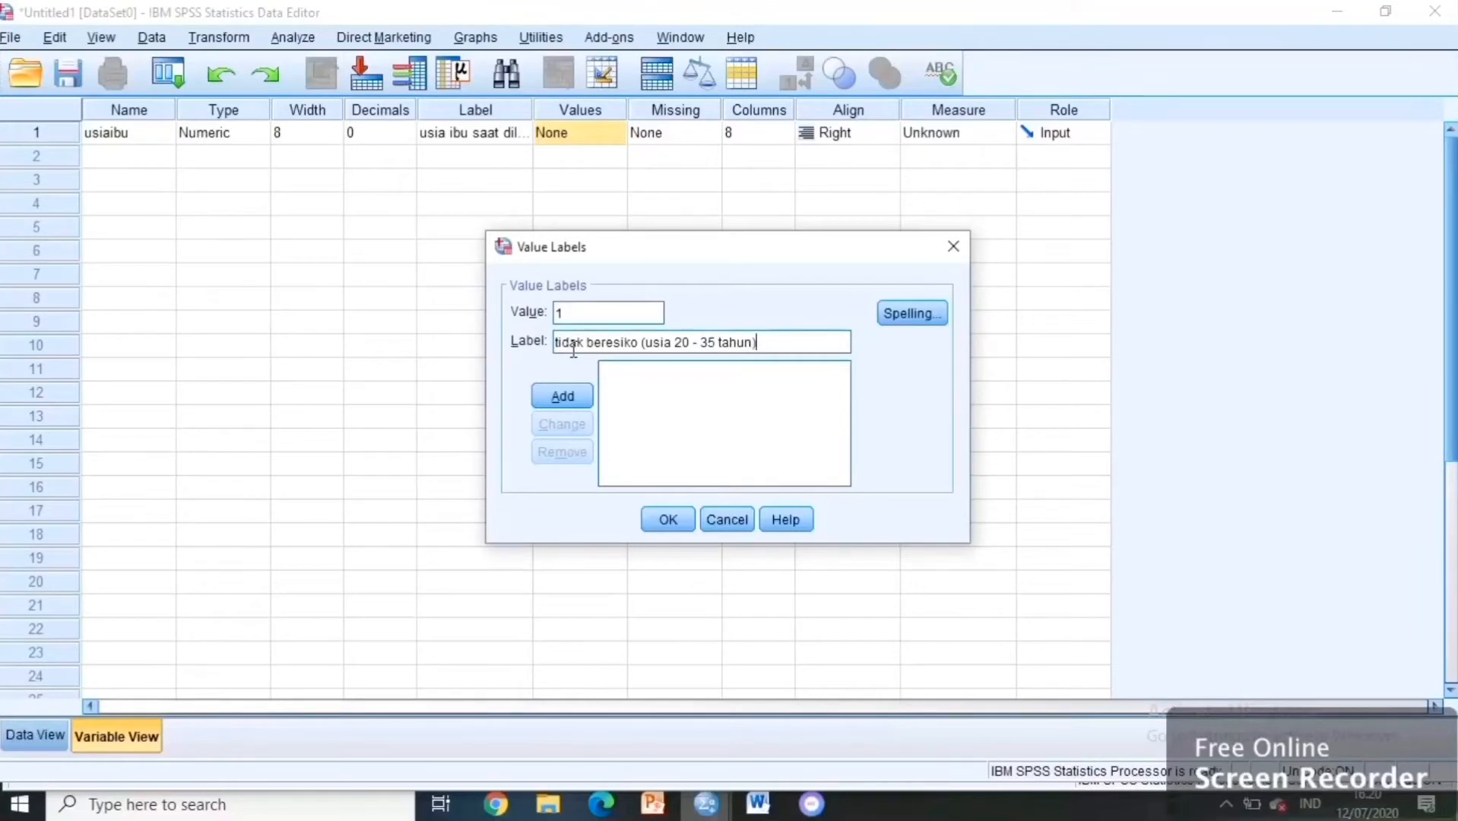
click(569, 398)
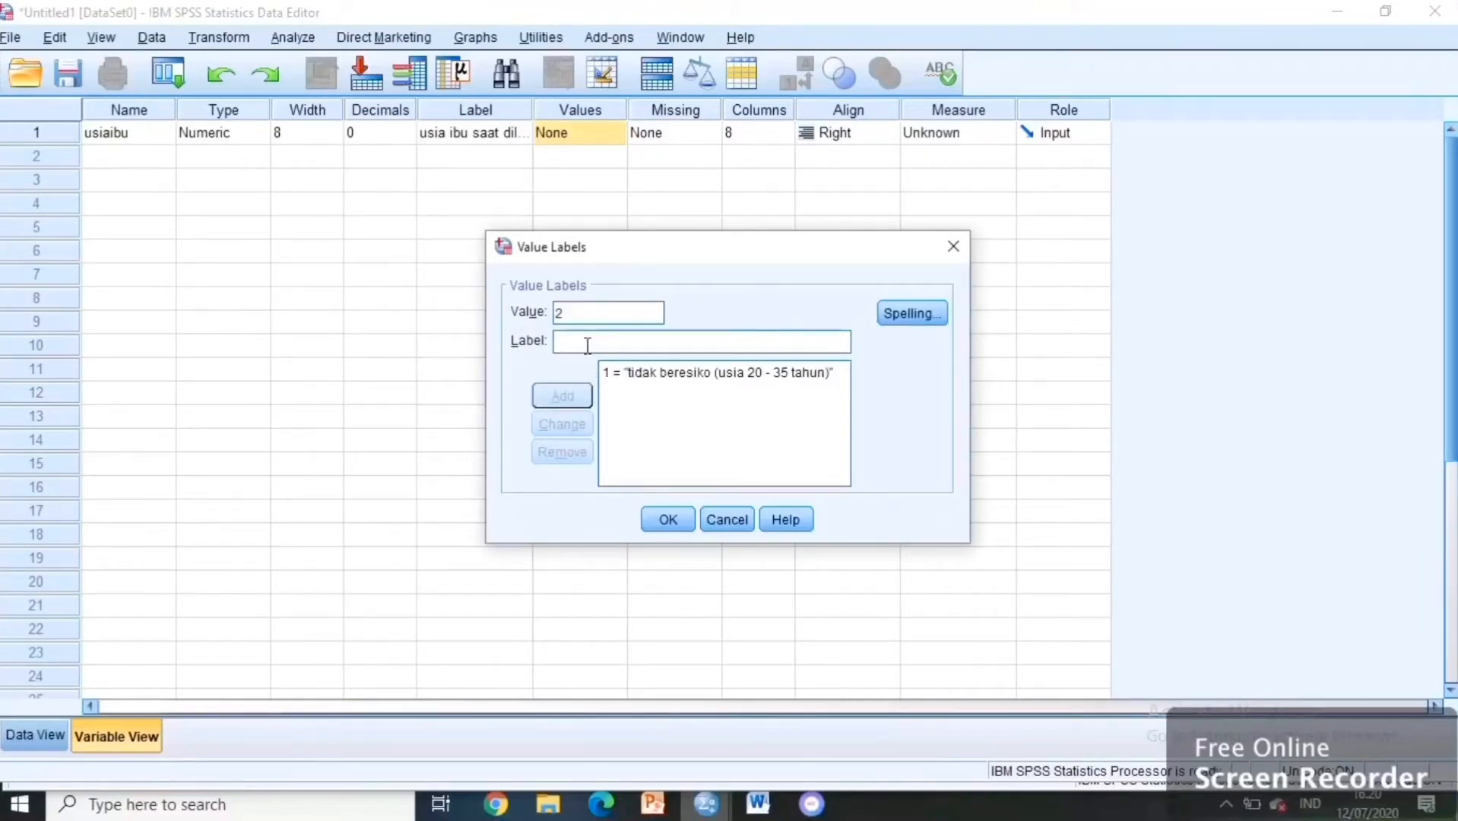
Add value 2 as "beresiko (usia <20 & >35 tahun)" and save the usiaibu value labels
text(beresiko ()
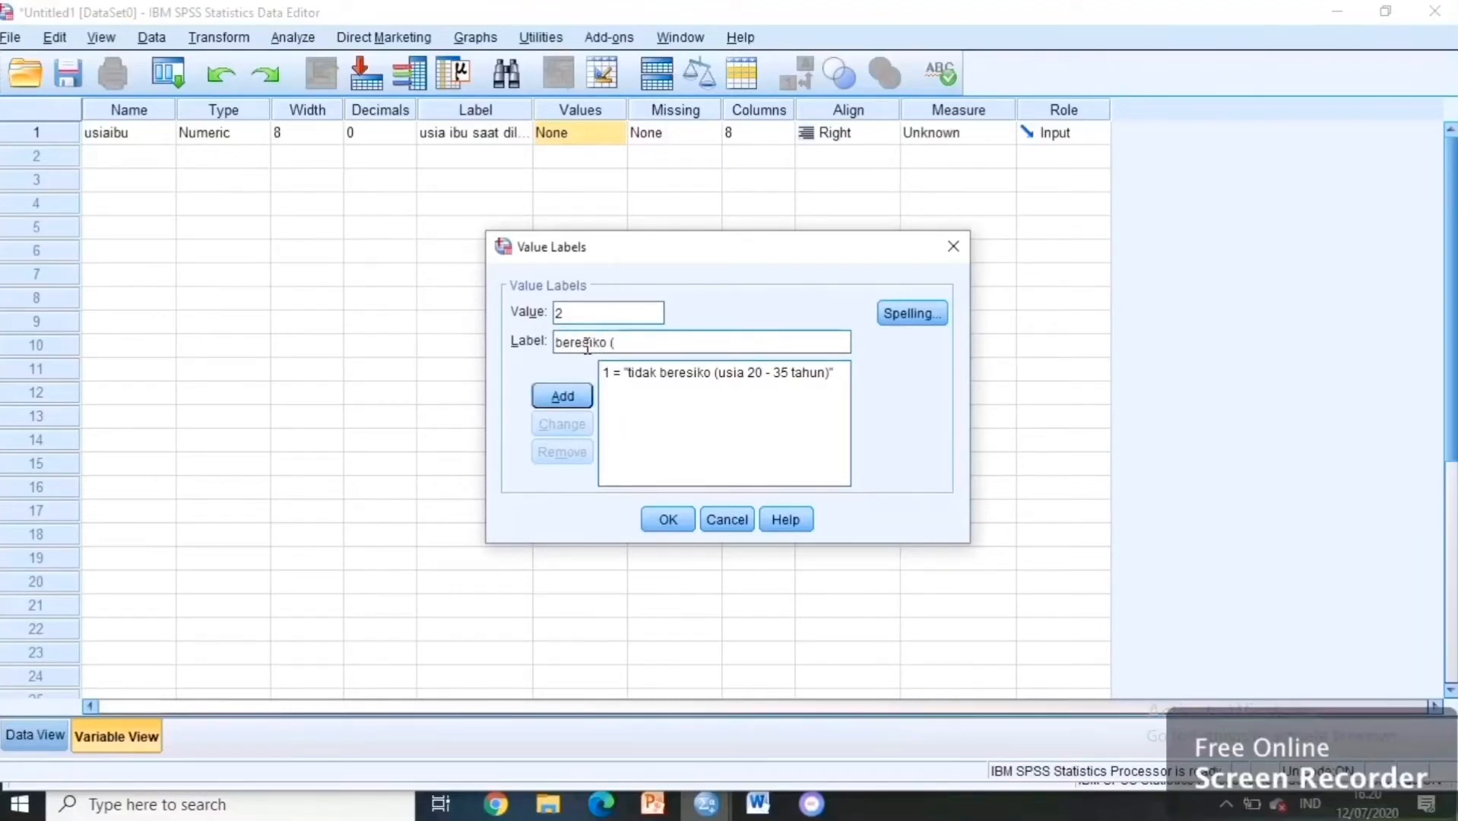
text(usia <20 & >35 tahun)
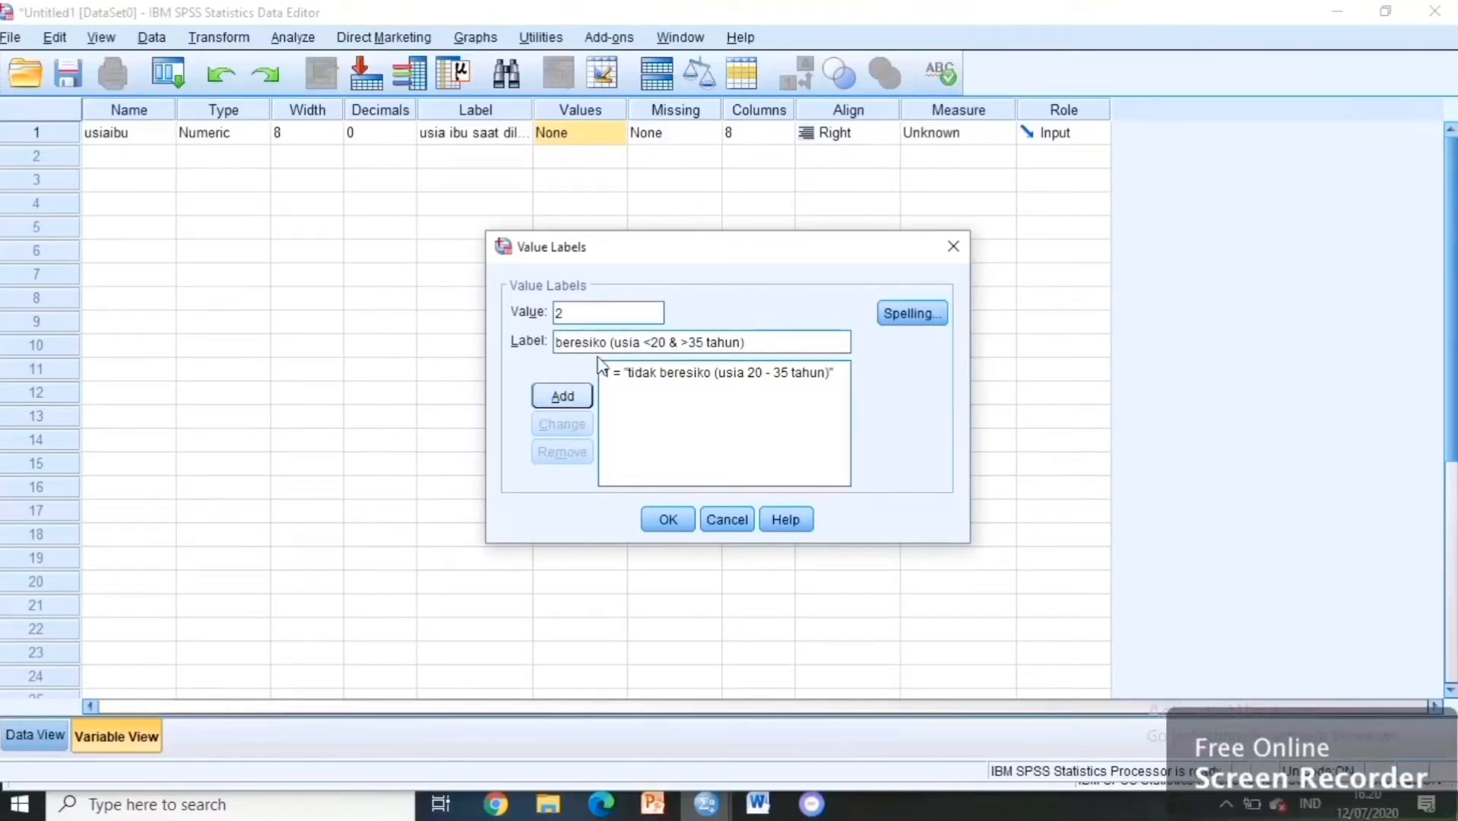
click(571, 398)
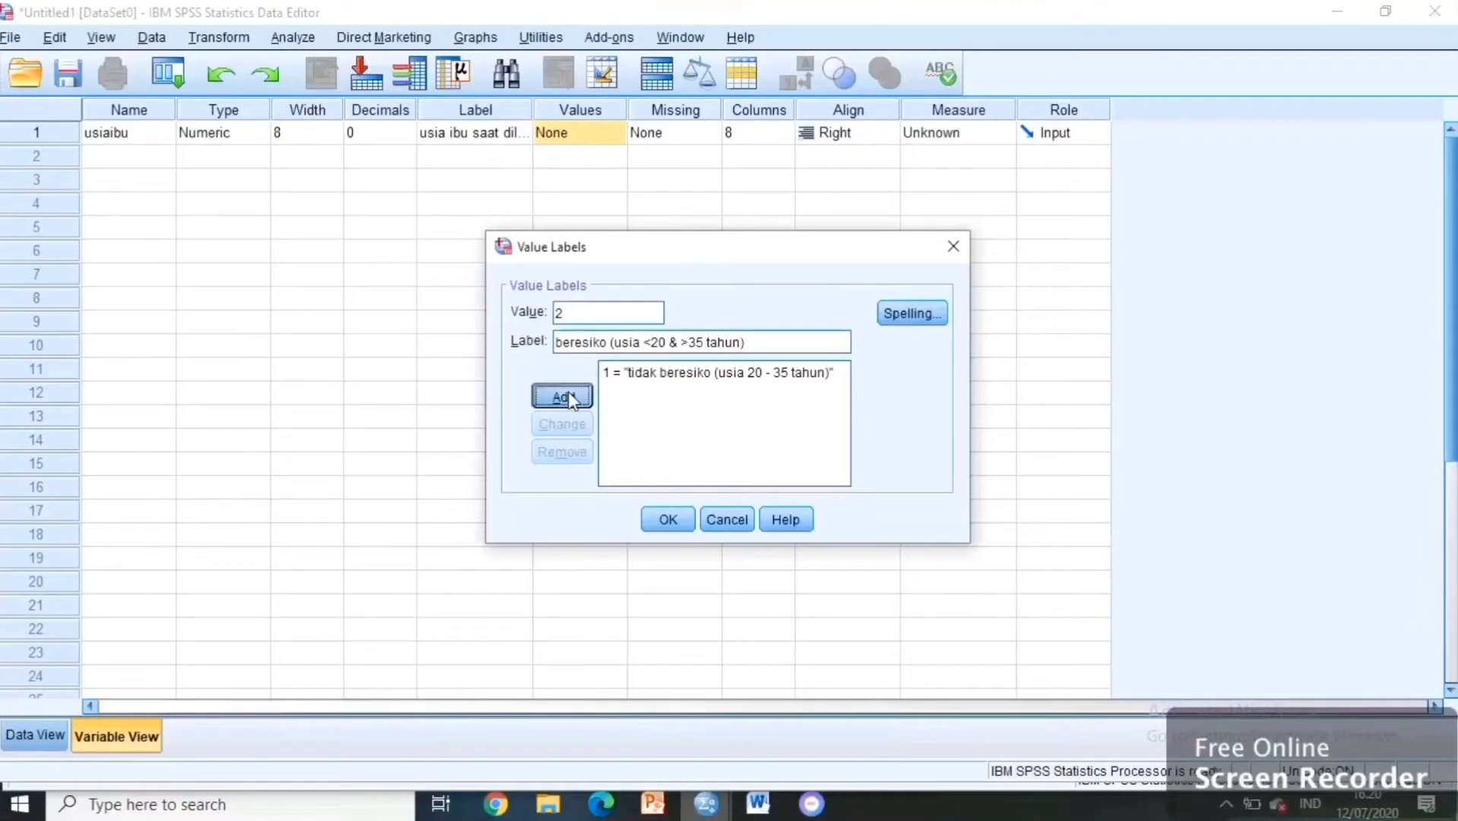
click(658, 524)
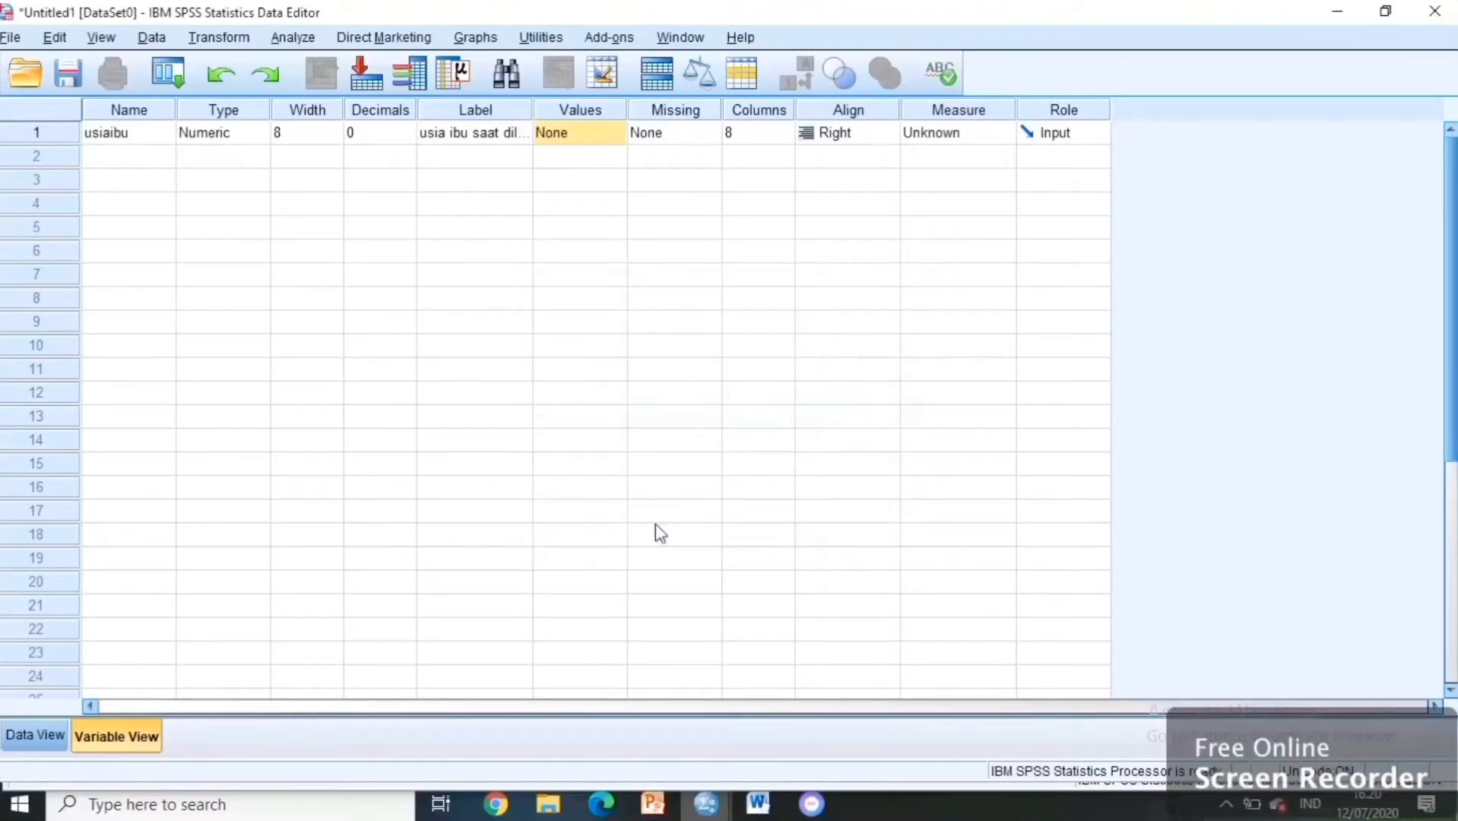
Create a second variable named paritasibu with 0 decimals
click(107, 148)
text(pa)
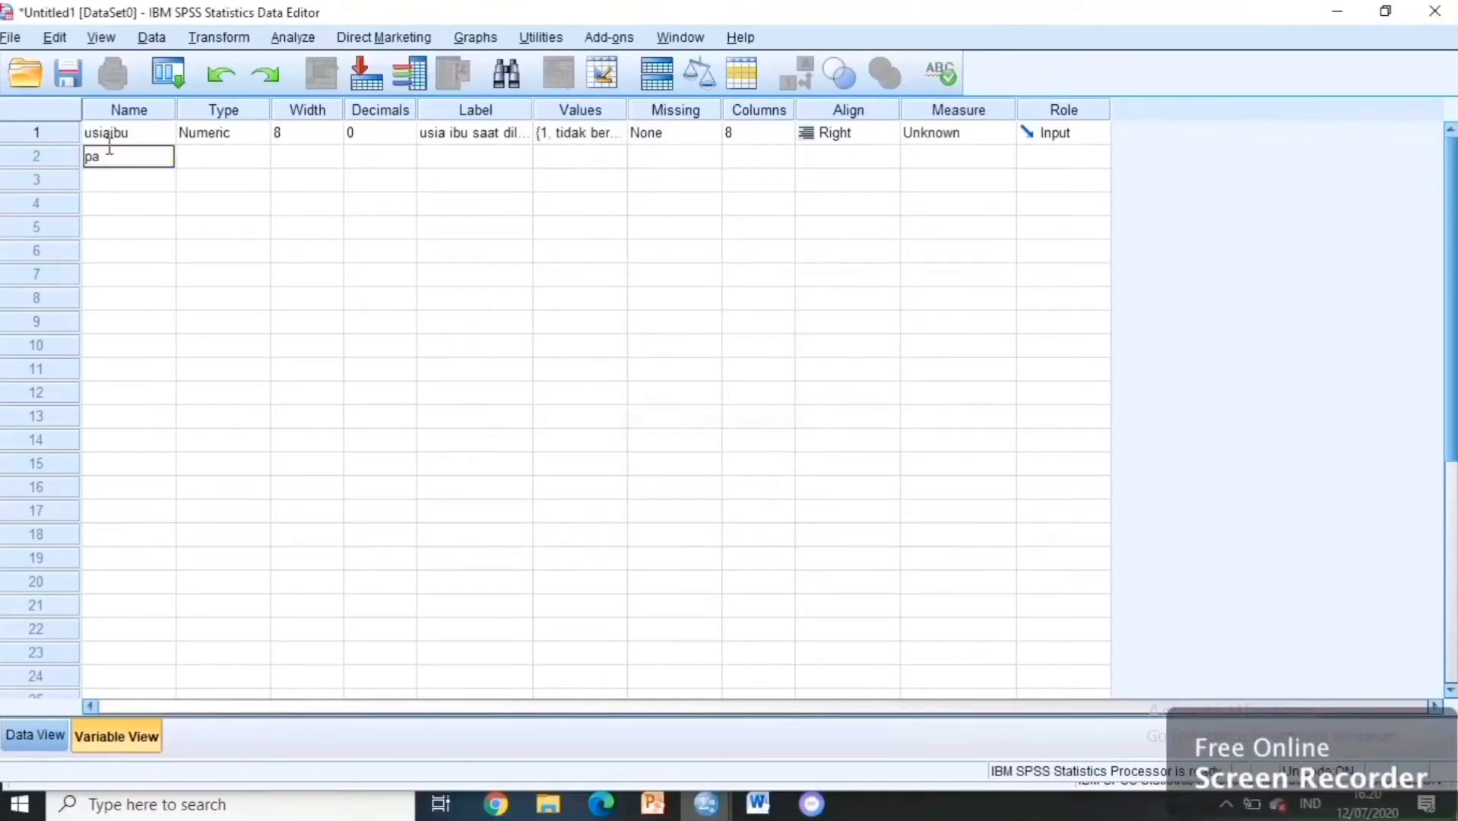
text(ritasibu)
key(Tab)
key(Tab)
key(Tab)
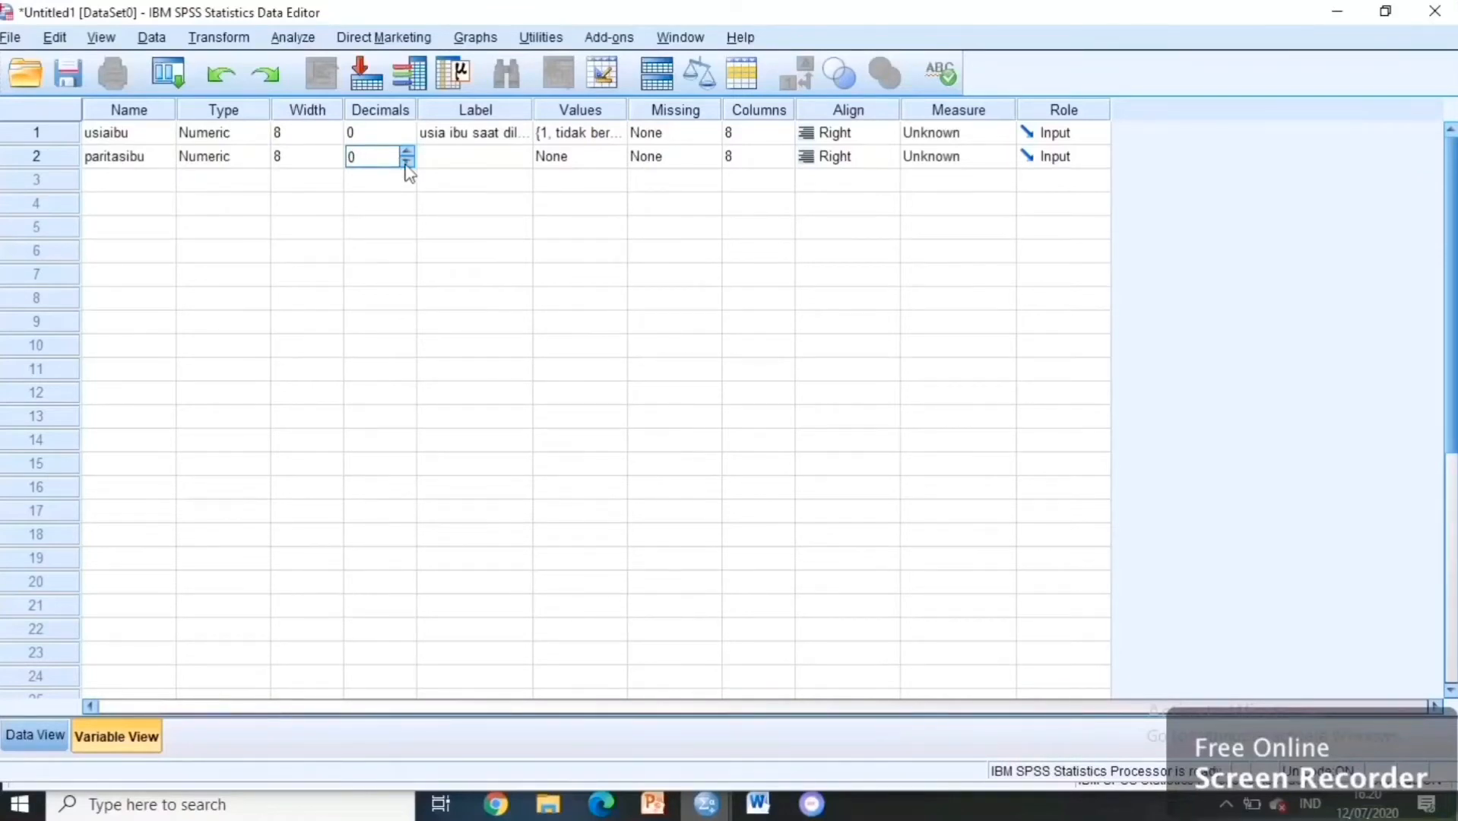
Give the paritasibu variable the label "jumlah kelahiran oleh seorang ibu"
key(Tab)
text(ju)
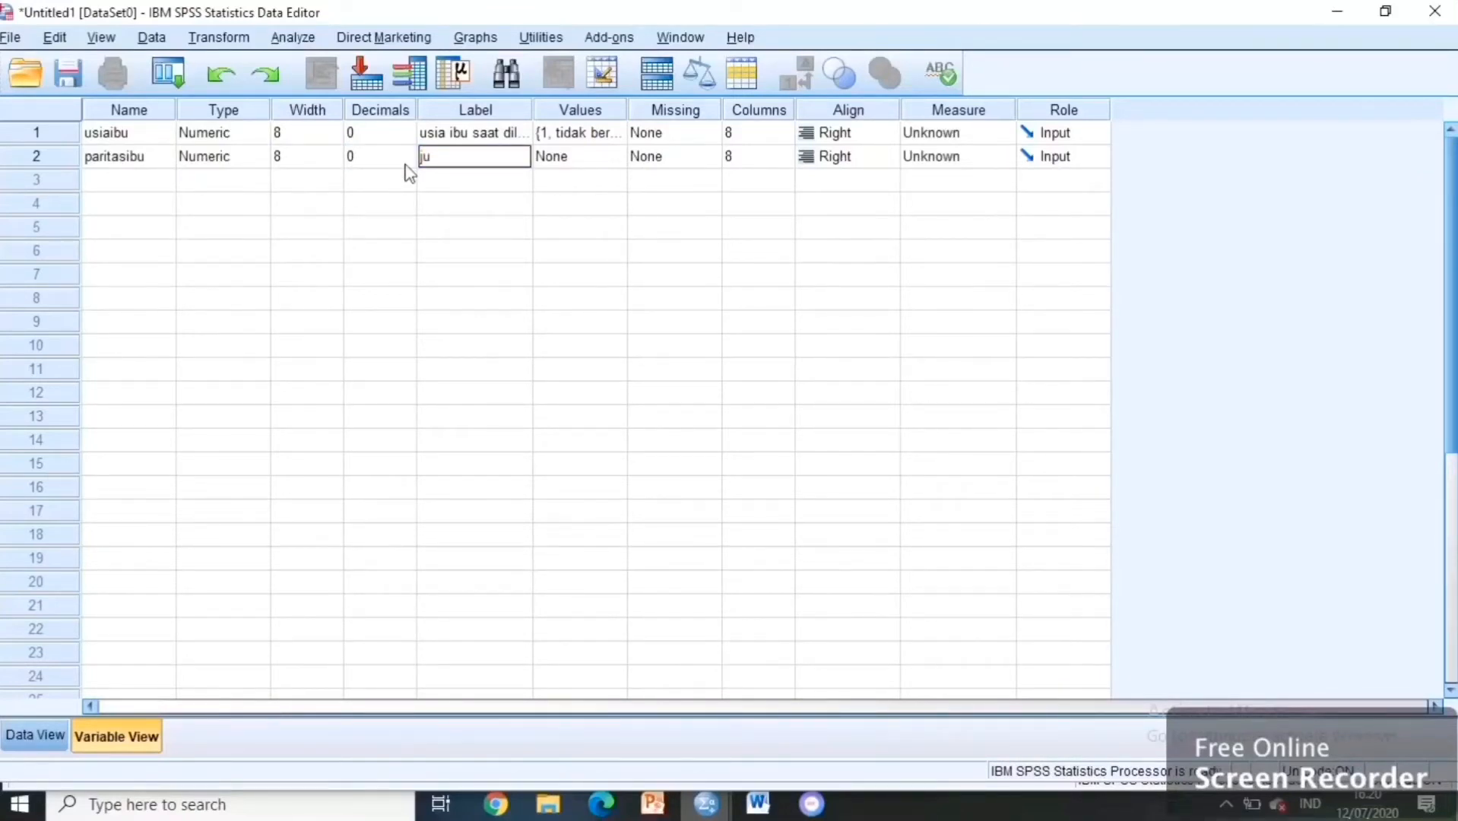
text(mlah kelah)
text(iran oleh seora)
text(ng ibu)
key(Return)
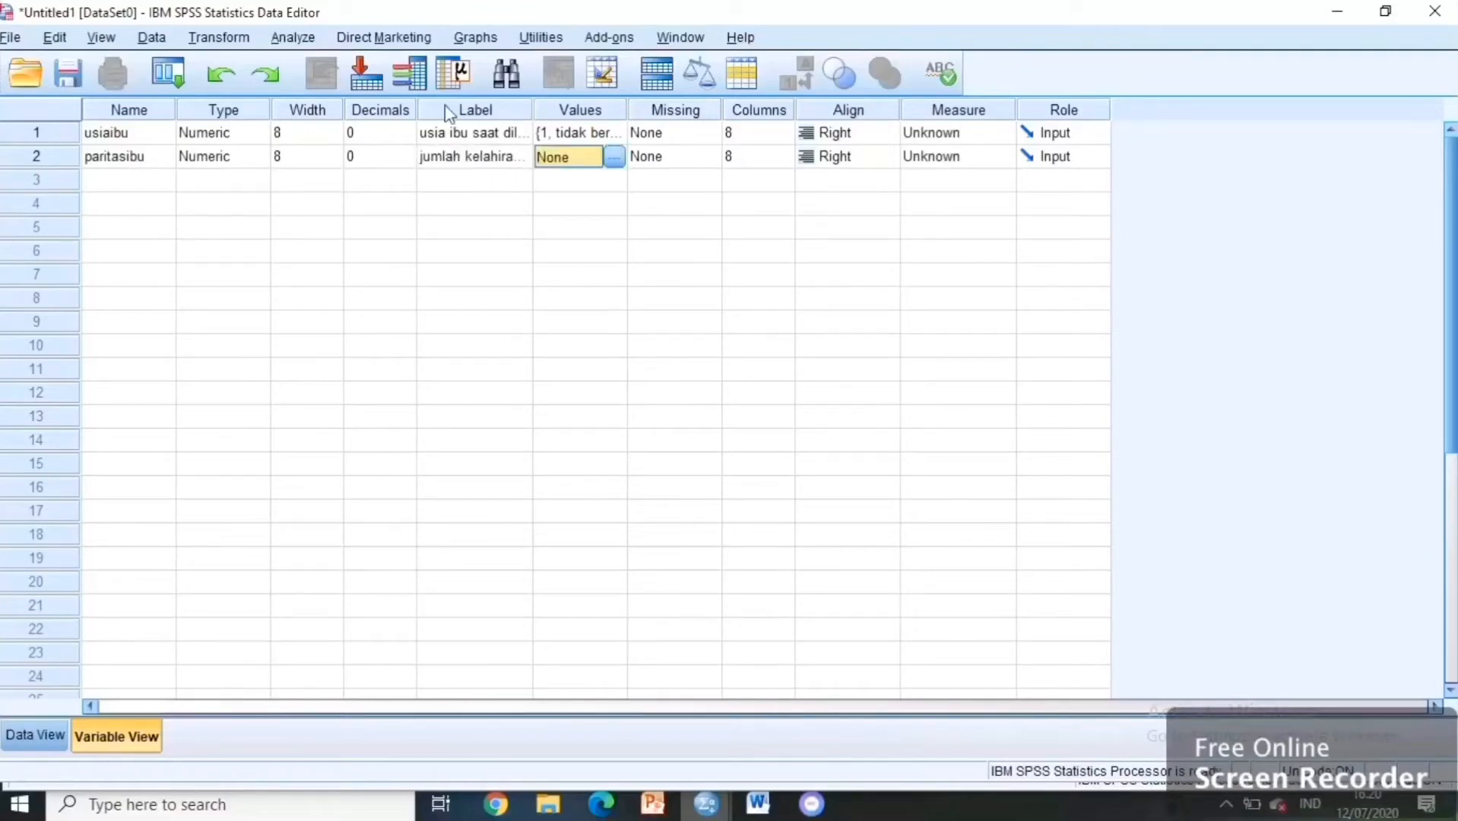
Add a value label for paritasibu assigning 1 to "primigravida"
click(614, 156)
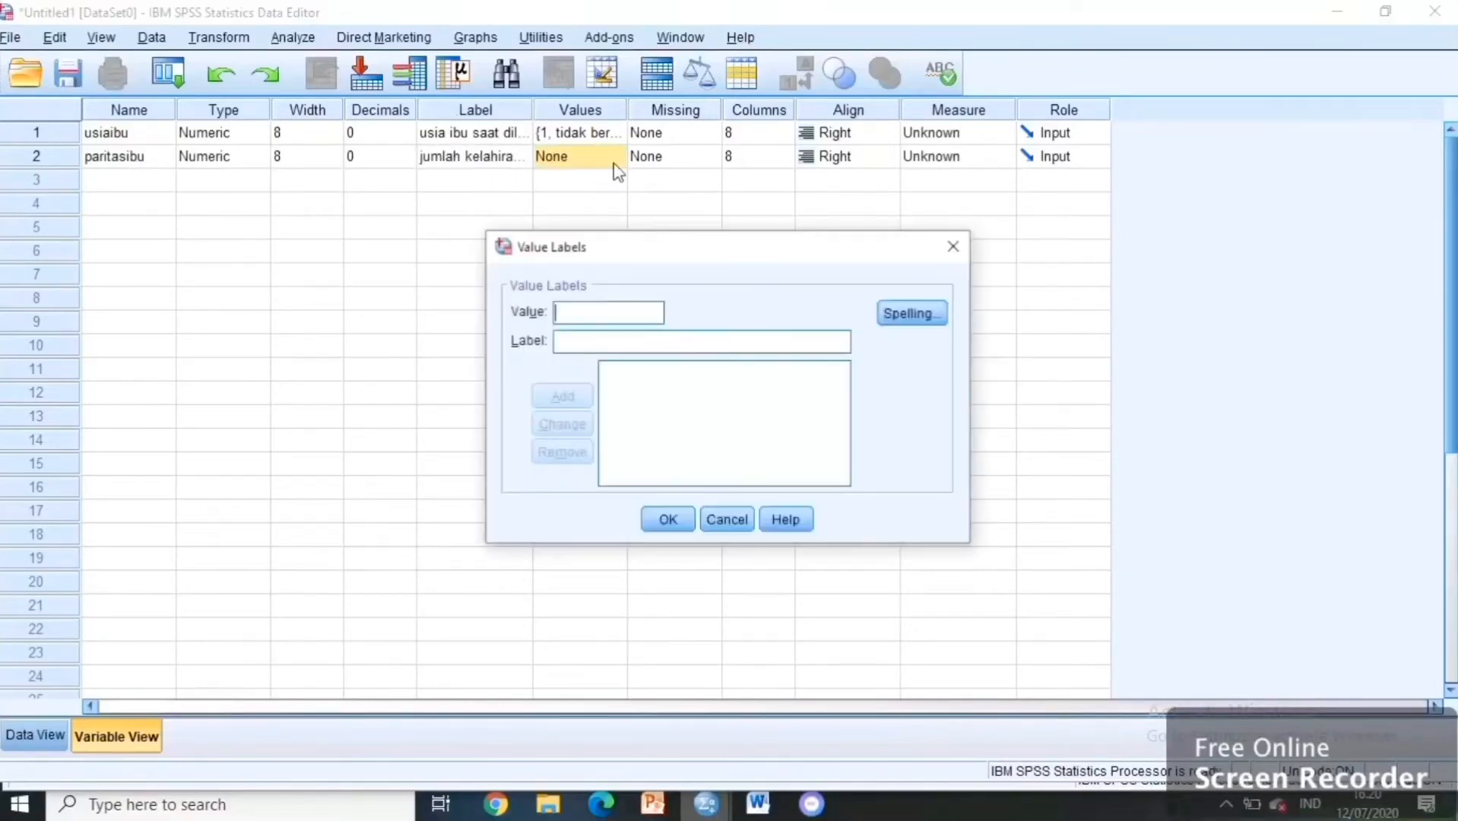
text(1)
click(566, 343)
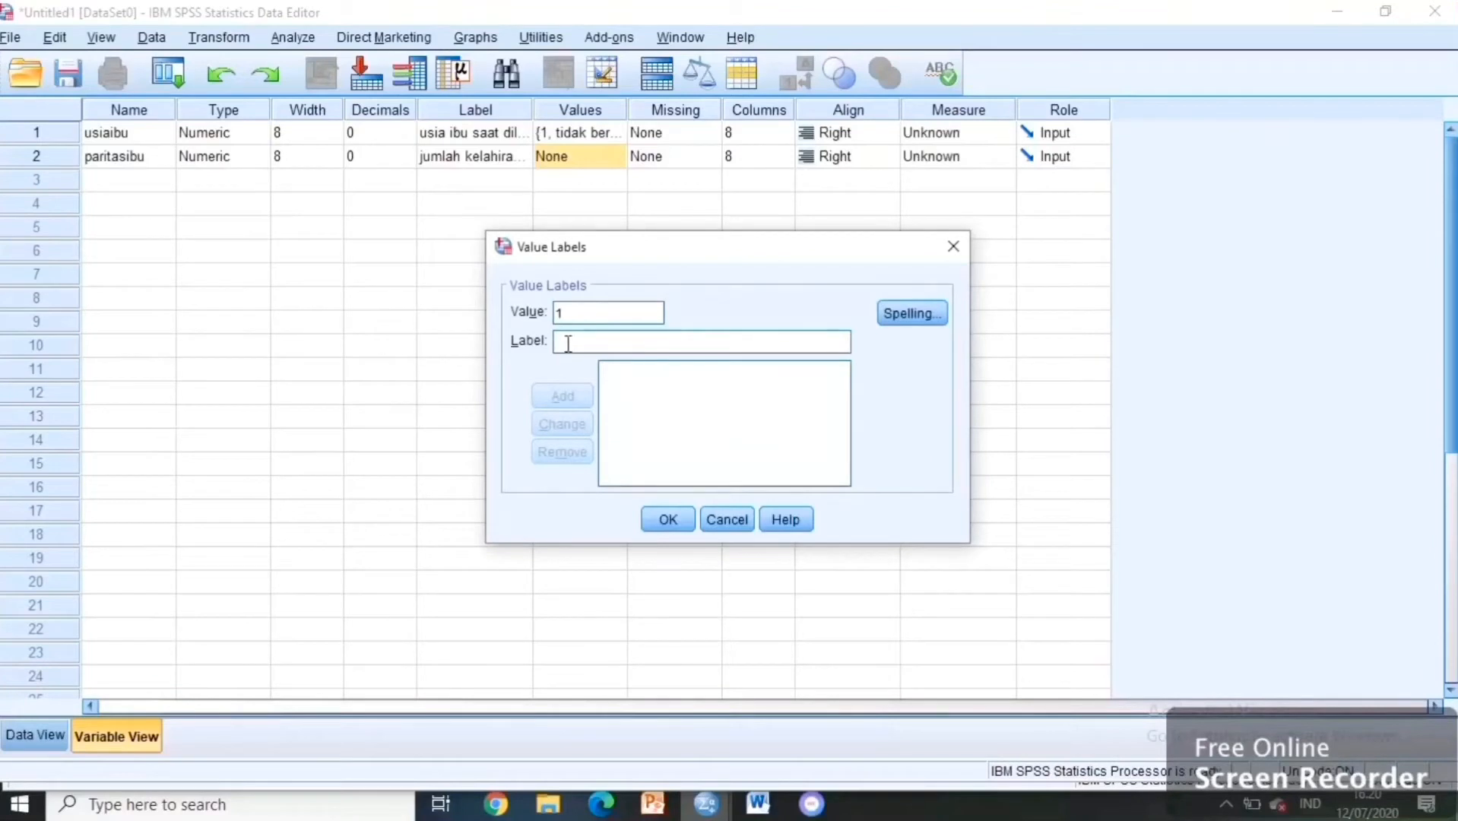
text(primigravida)
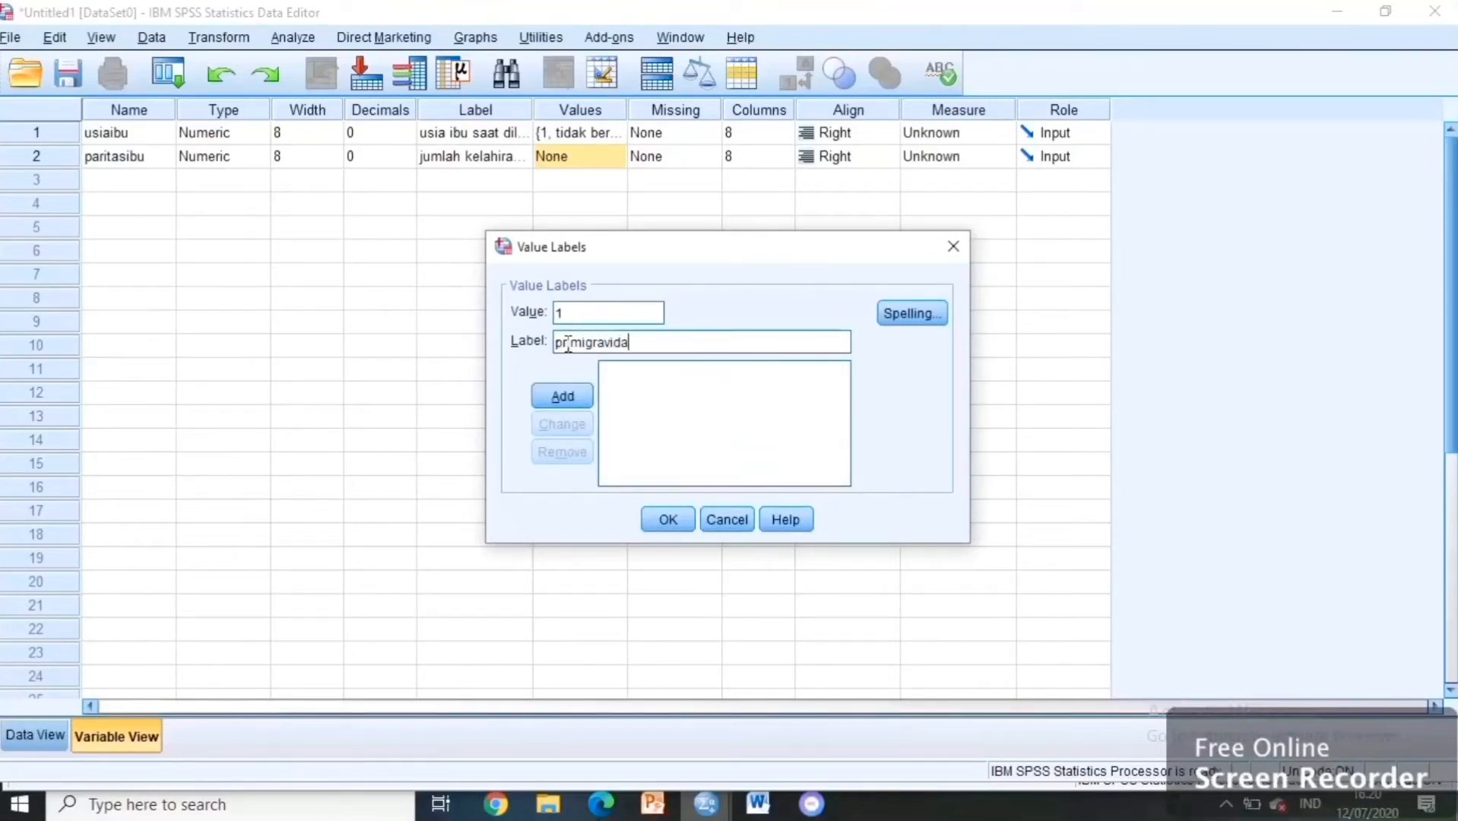
click(560, 399)
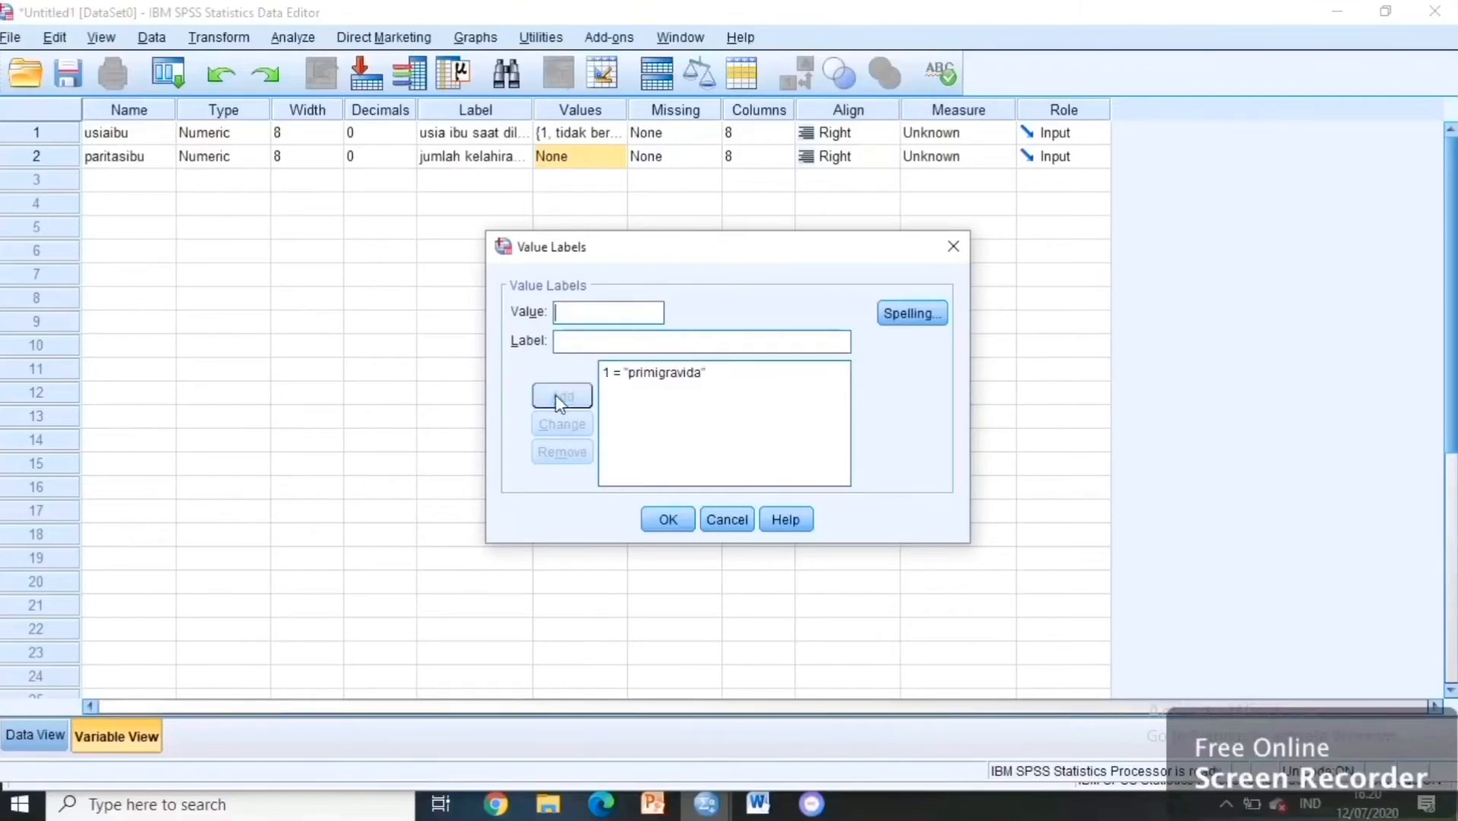
Add value 2 as "multigravida" and save the paritasibu value labels
text(3)
key(BackSpace)
text(2)
click(640, 339)
text(multigravida)
click(559, 398)
click(668, 523)
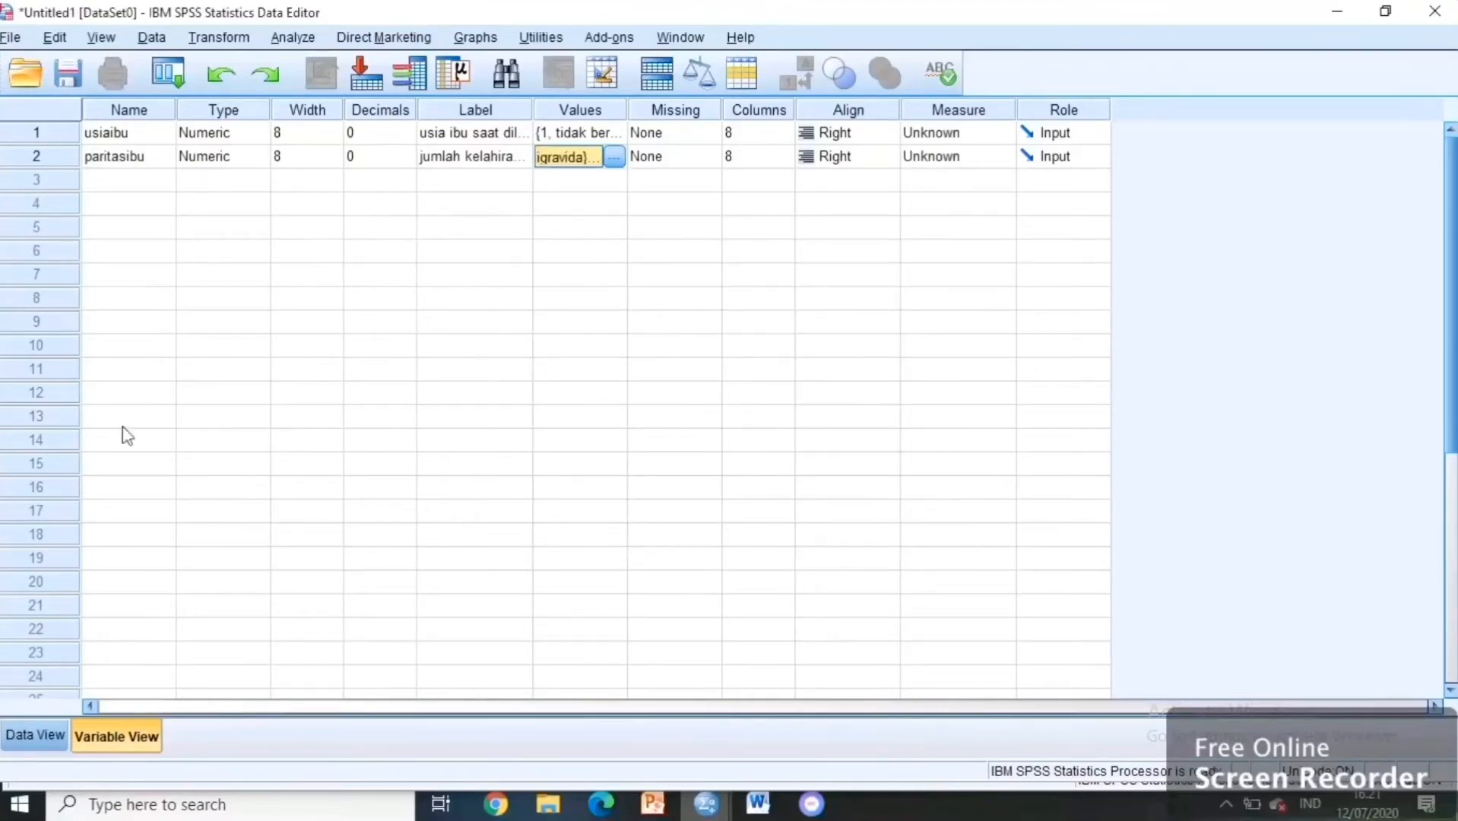
In the data sheet, enter the usiaibu codes for cases 1 to 20 in order: 1,2,2,2,1,1,2,1,2,1,2,1,2,1,2,1,2,2,1,2
click(15, 738)
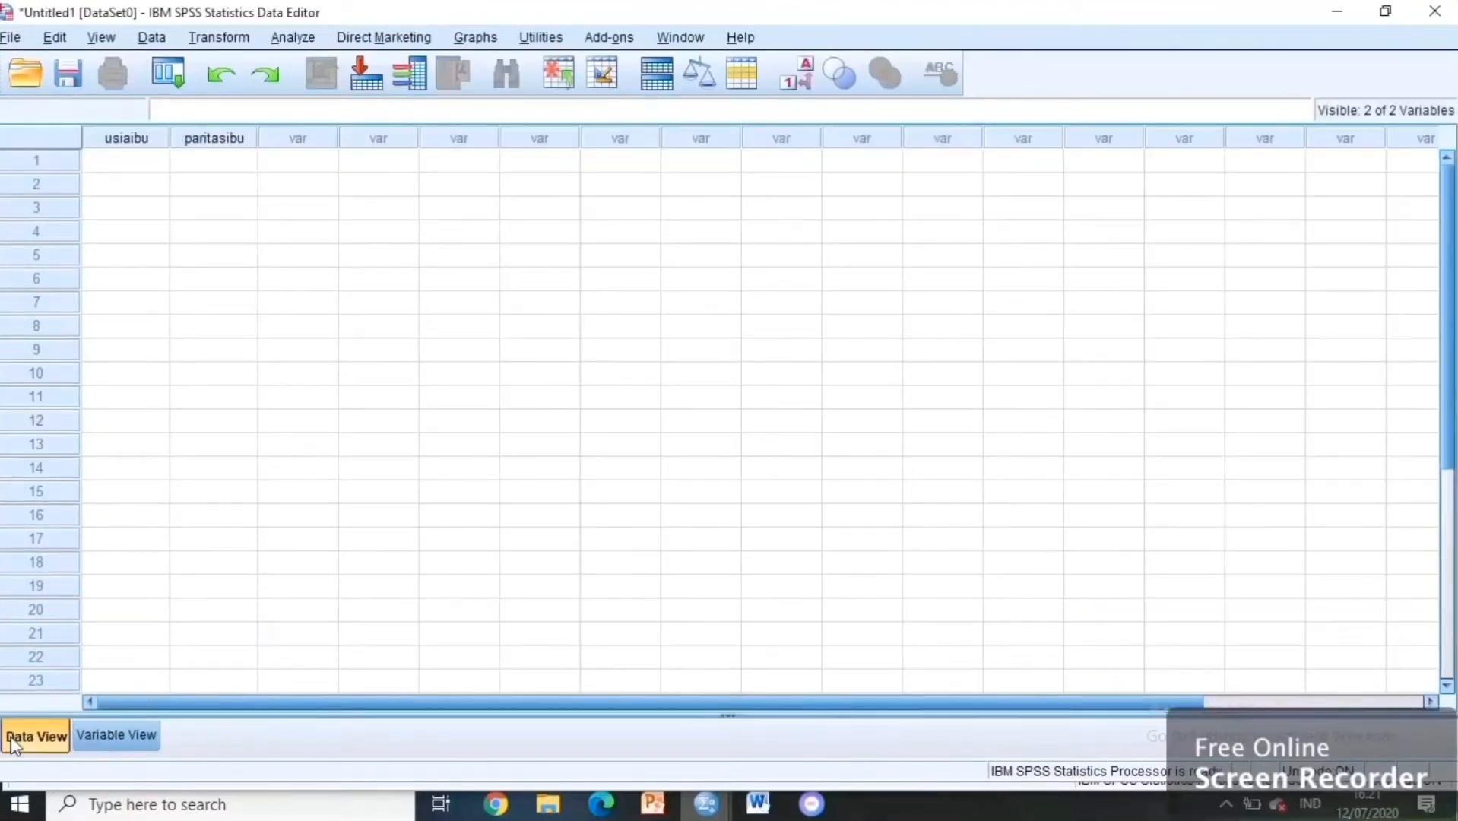
click(138, 168)
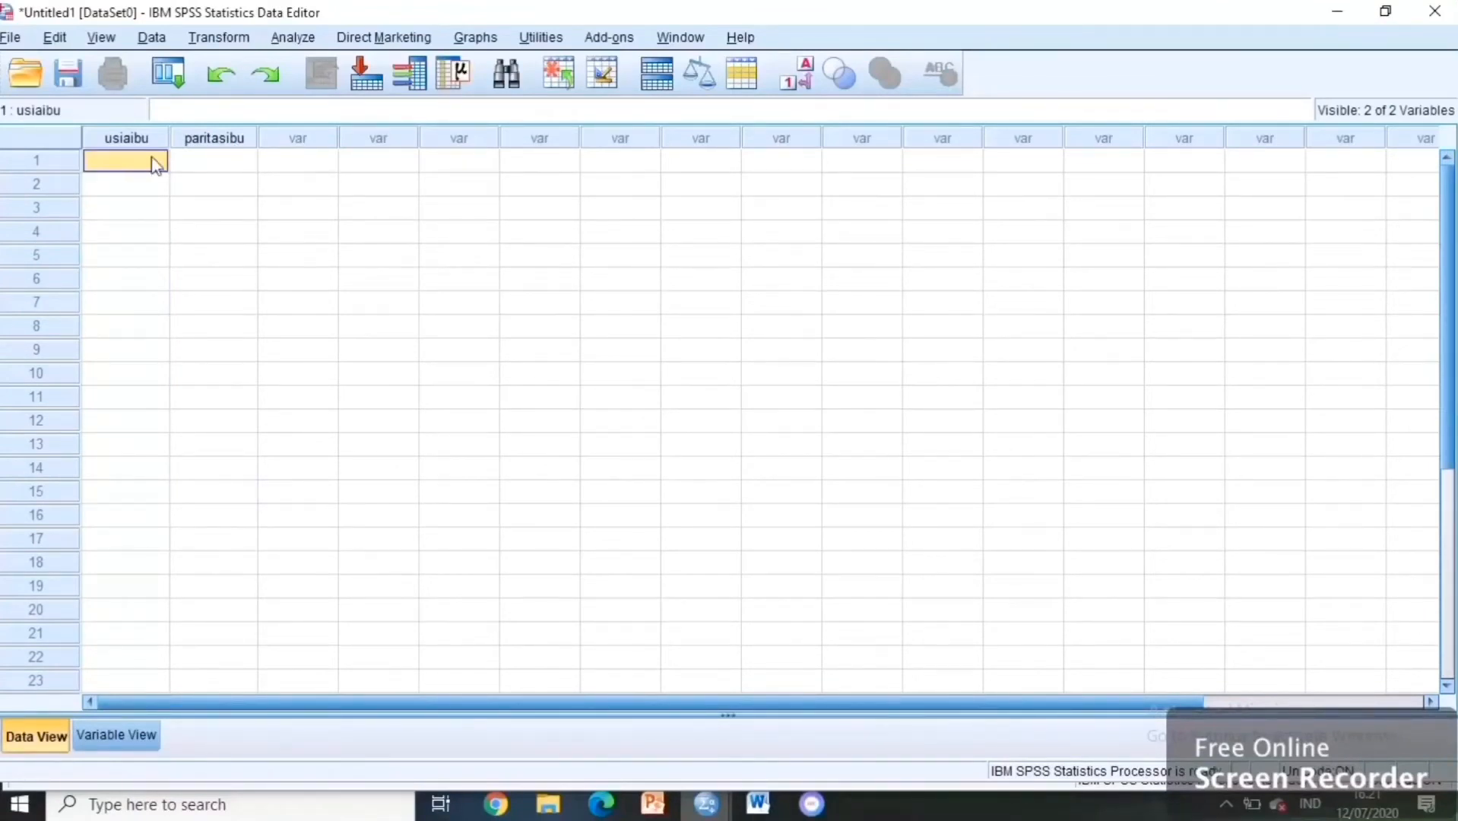
text(1)
key(Return)
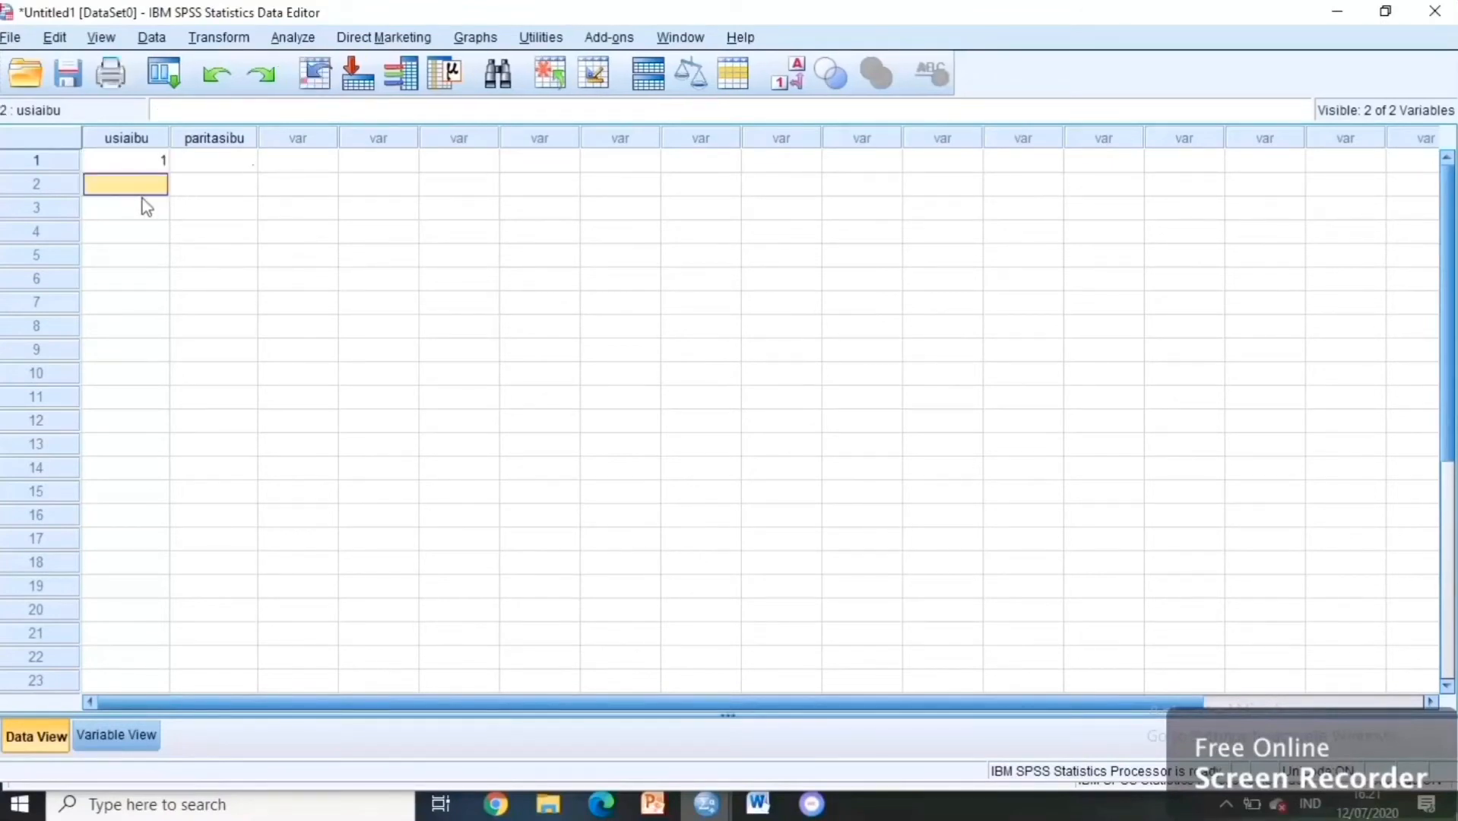
text(2)
key(Return)
text(2)
key(Return)
text(2)
key(Return)
text(1)
key(Return)
text(1)
key(Return)
text(2)
key(Return)
text(1)
key(Return)
text(2)
key(Return)
text(1)
key(Return)
text(2)
key(Return)
text(1)
key(Return)
text(2)
key(Return)
text(1)
key(Return)
text(1 2)
key(Return)
text(2)
key(Return)
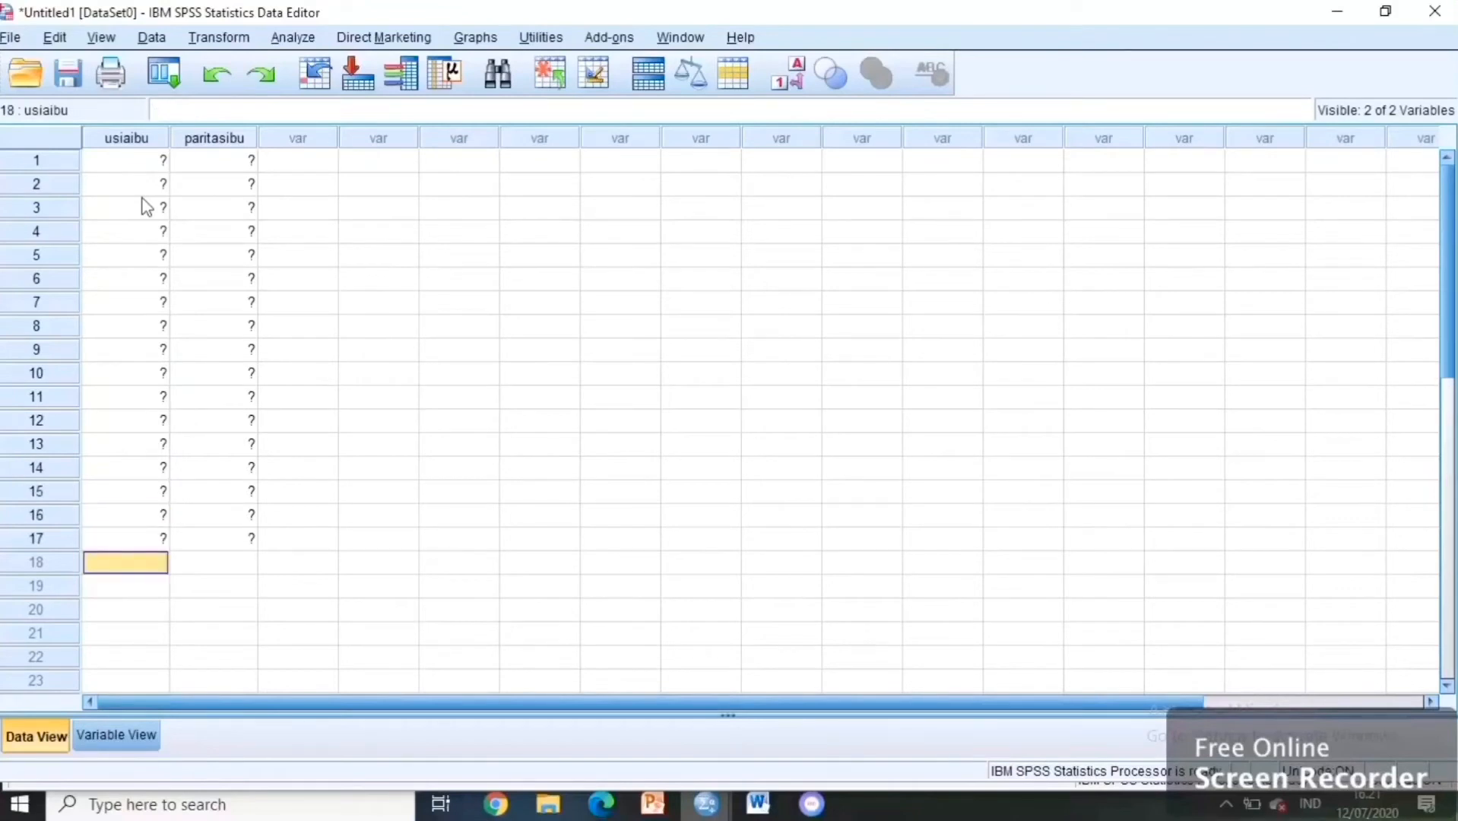
text(2)
key(Up)
key(Up)
key(Up)
text(2)
key(Return)
key(Down)
key(Down)
key(Down)
text(1)
key(Return)
text(2)
Enter the paritasibu codes for cases 1 to 20 in order: 1,2,2,1,2,2,2,1,1,1,1,2,2,1,2,1,2,1,2,1
key(Tab)
key(Up)
key(ctrl+Up)
text(1)
key(Return)
text(2)
key(Return)
text(3)
key(Return)
key(Up)
key(BackSpace)
text(2)
key(Return)
text(1)
key(Return)
text(2)
key(Return)
text(2 2 1 1 1 1 2 2 1 2 1 2 1)
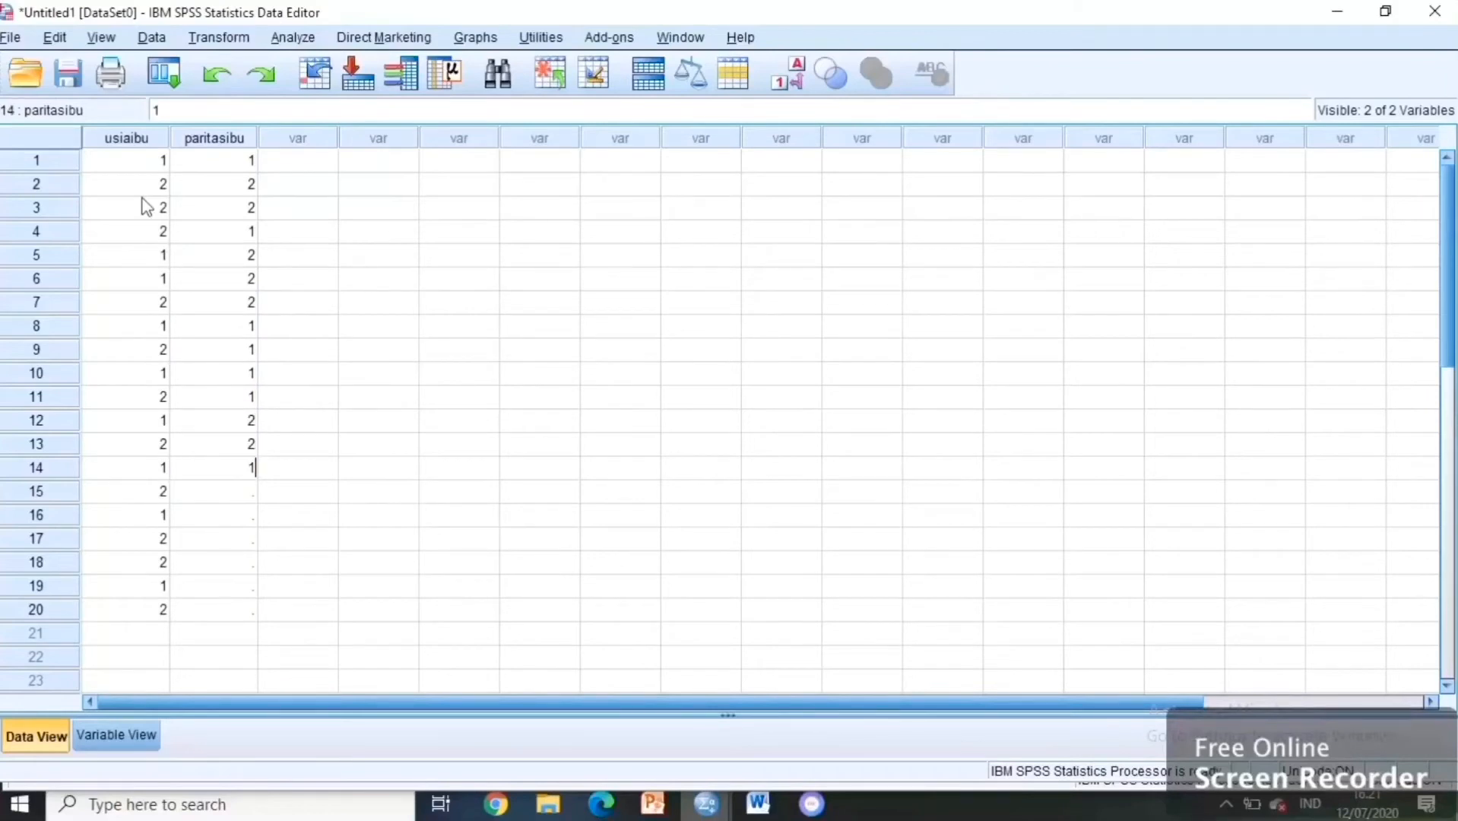
text( 2 1)
Set up a Crosstabs analysis with the mother's age variable as rows and the number of births variable as columns
click(293, 39)
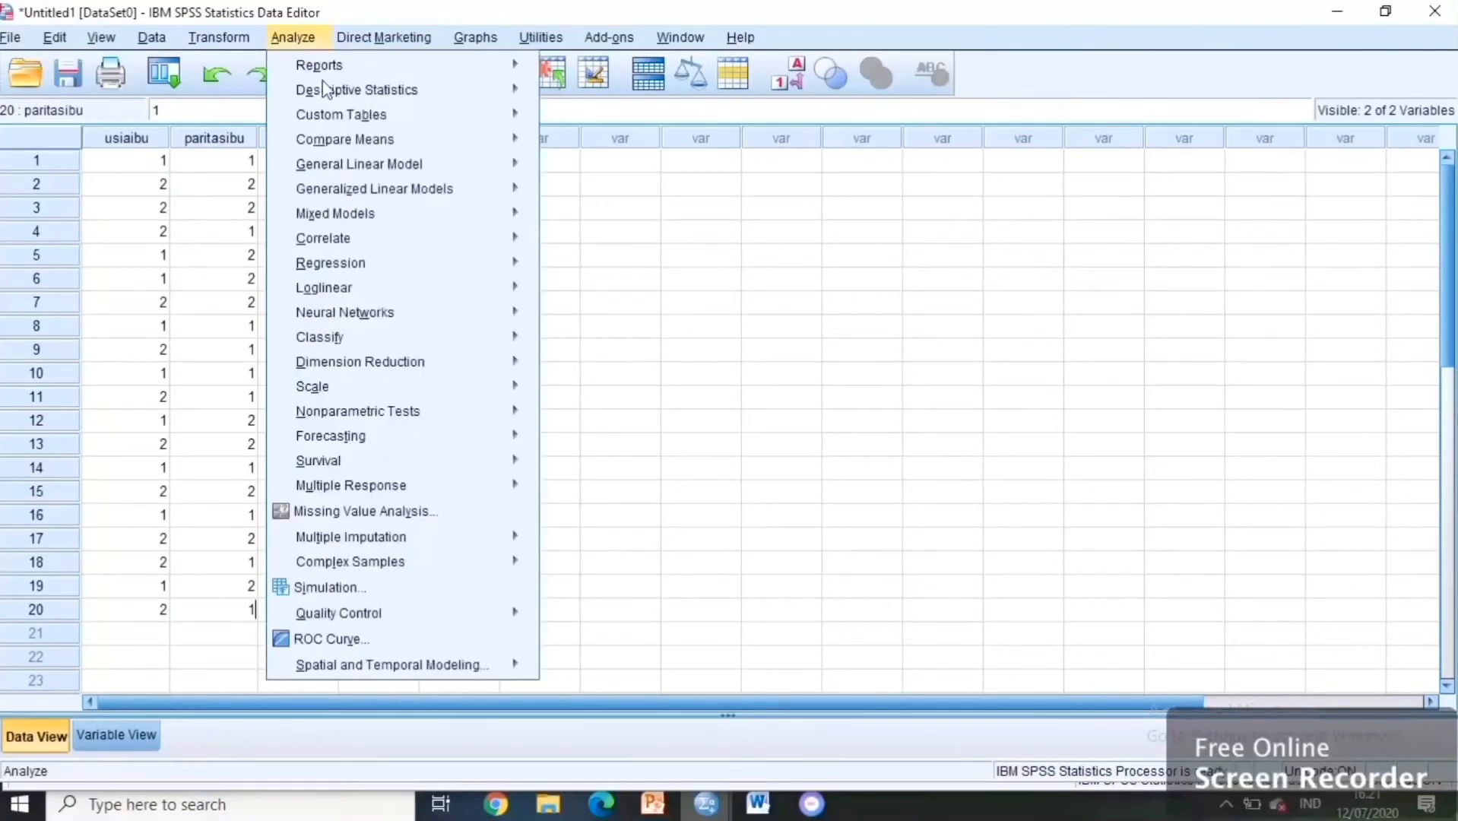
mouse_move(524, 97)
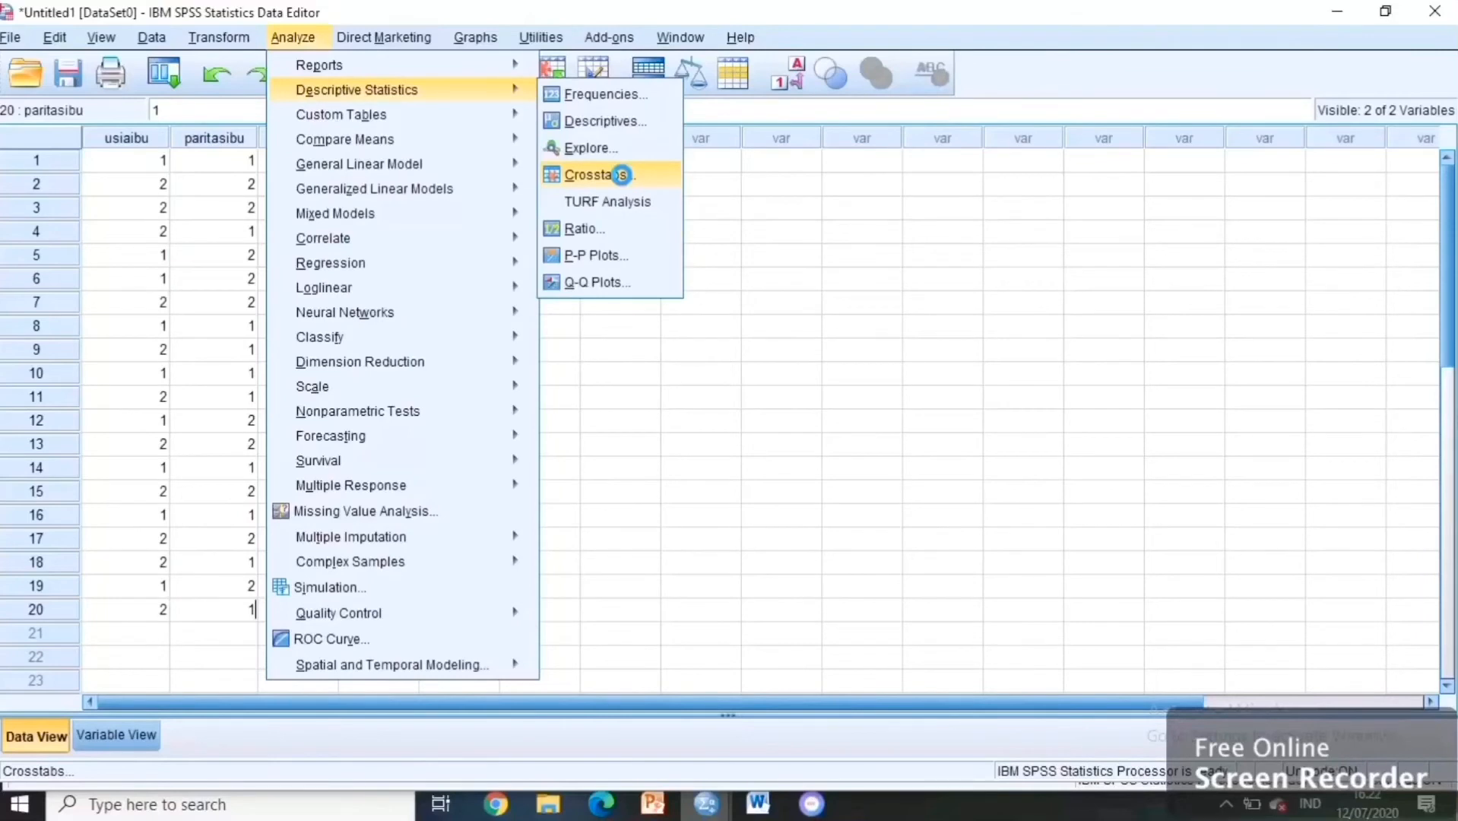
click(621, 175)
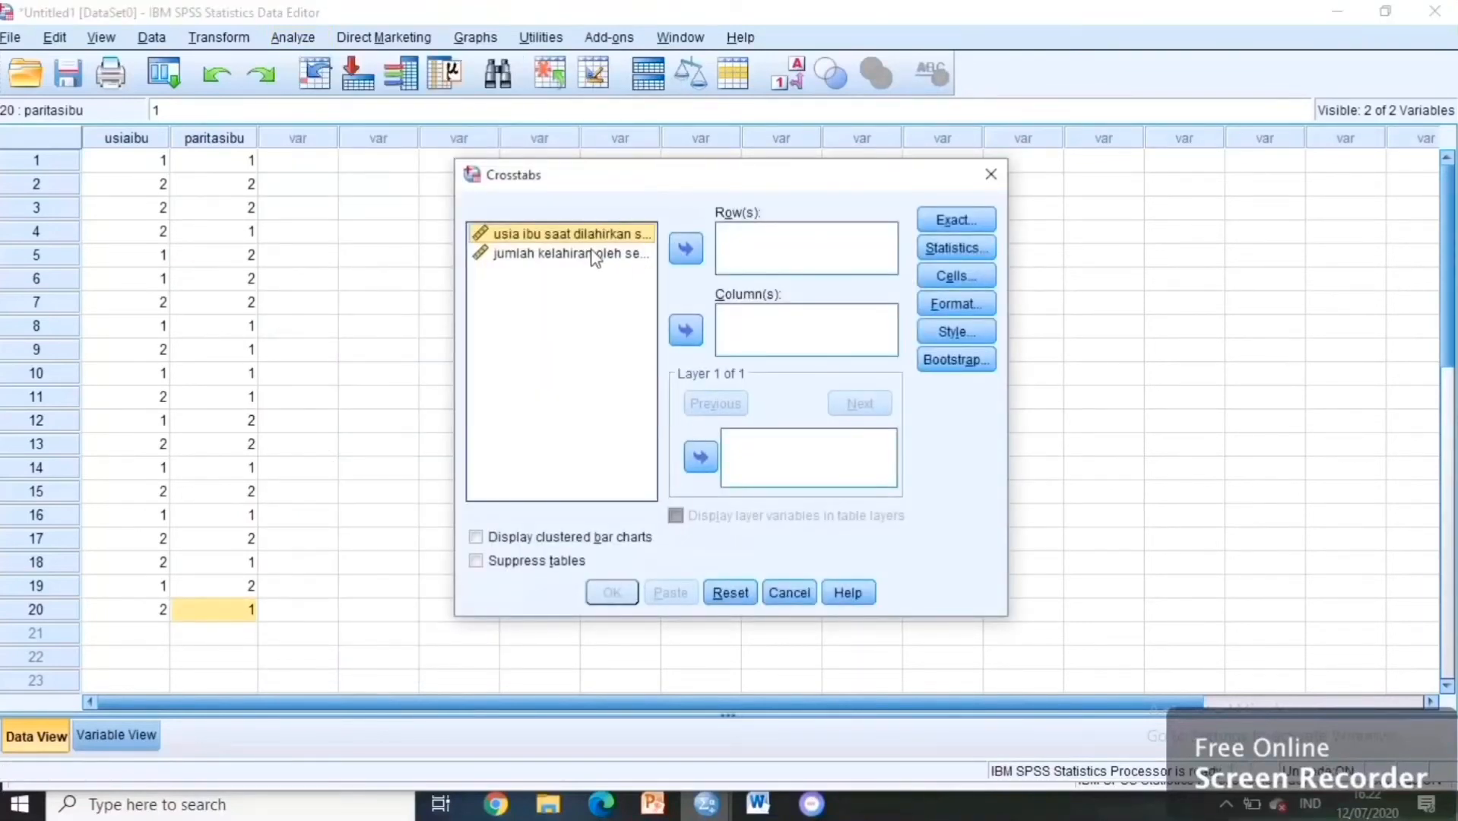
click(686, 249)
click(628, 236)
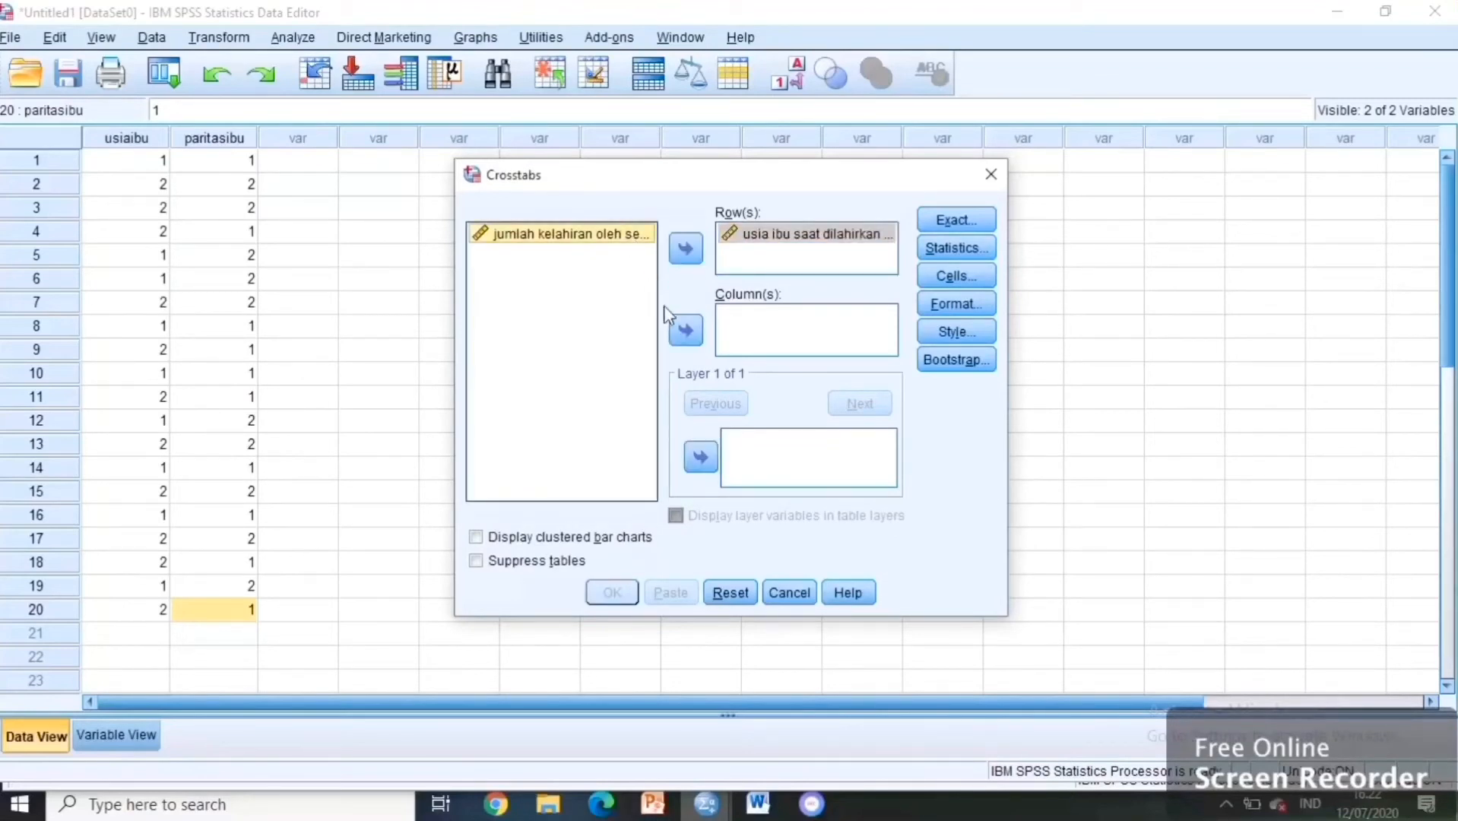
click(687, 330)
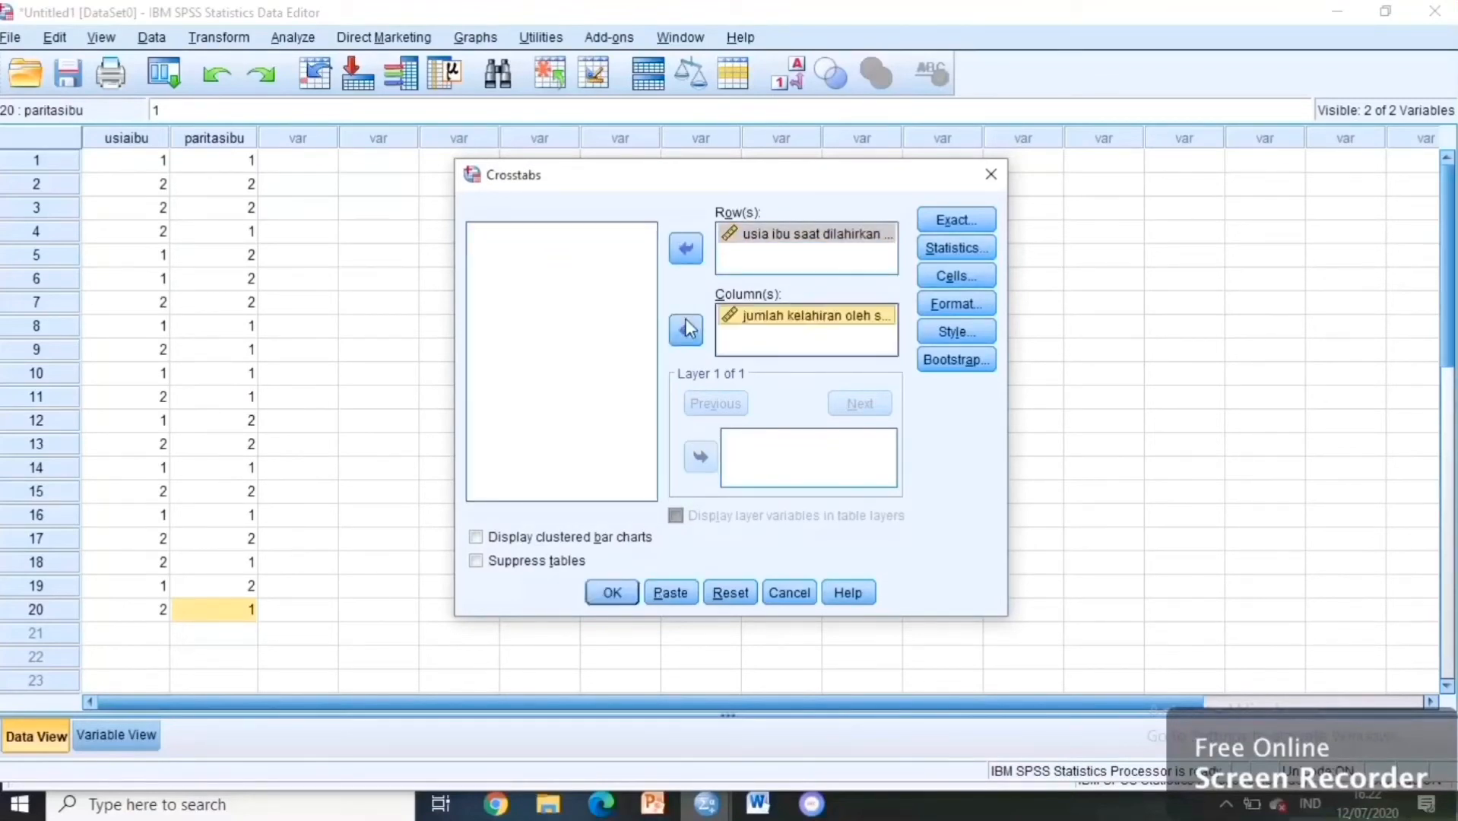
Include the Chi-square statistic in the crosstab and keep only observed counts in the cells
click(959, 248)
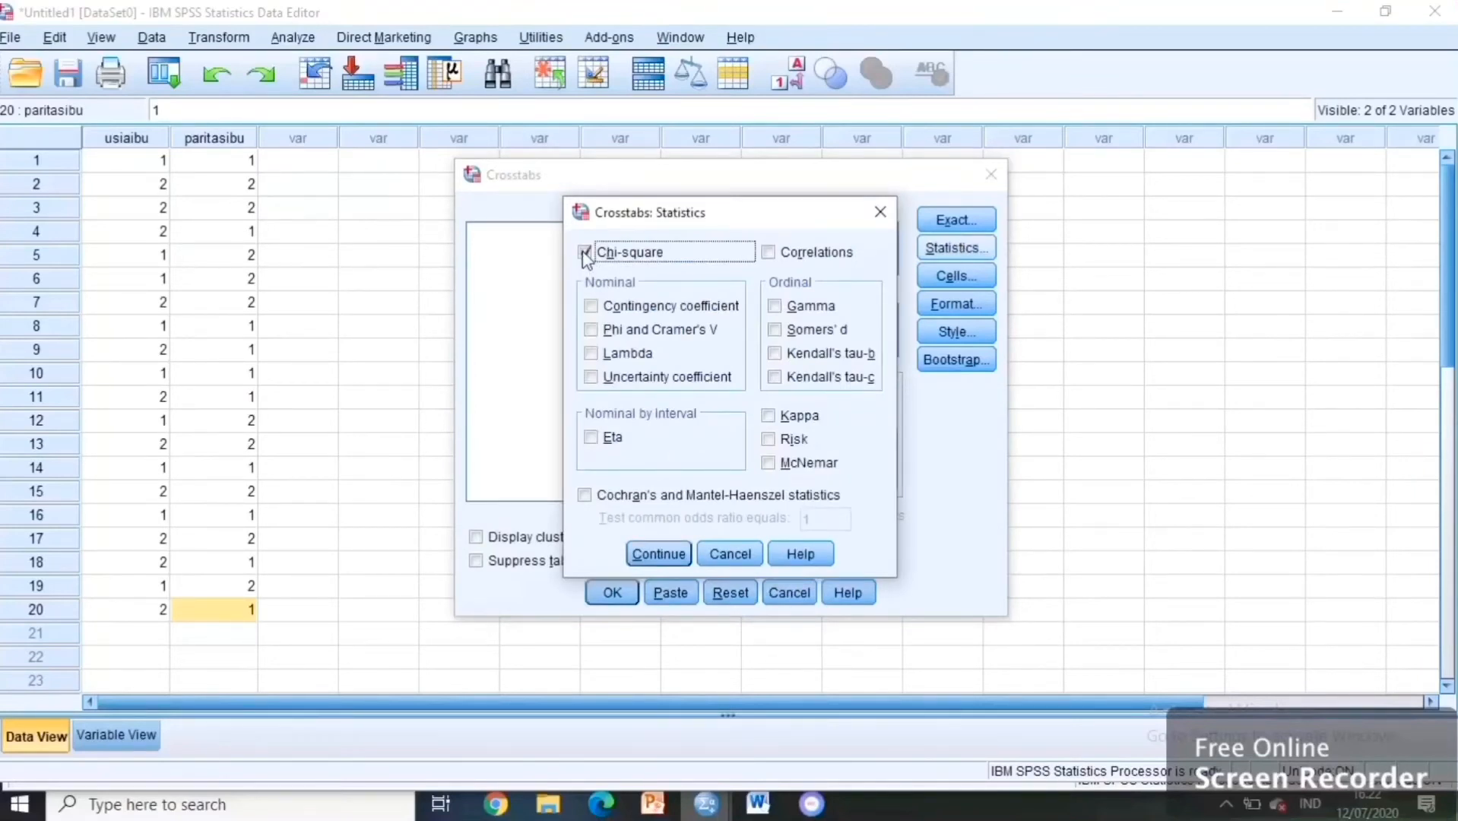
click(659, 553)
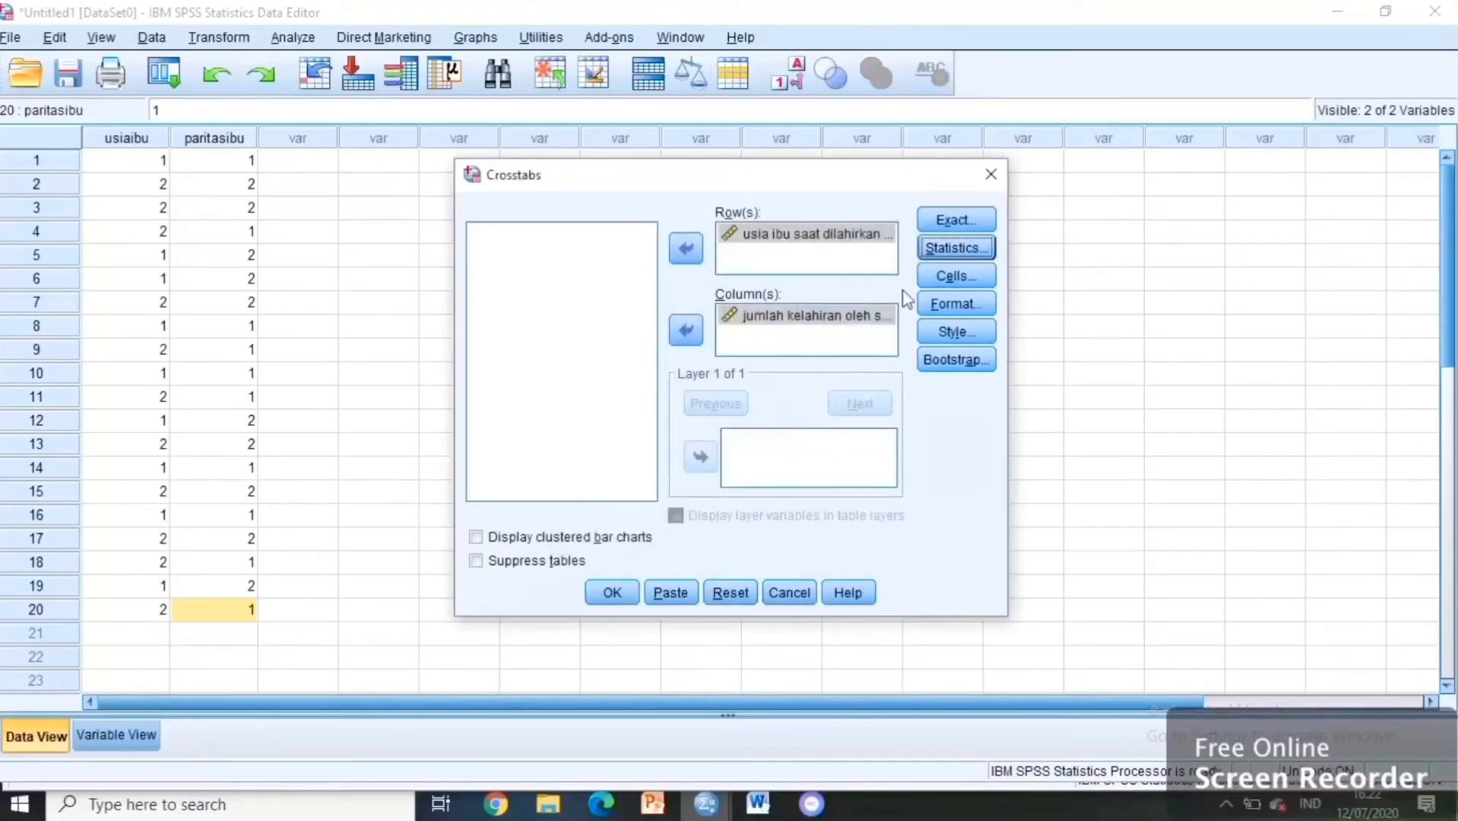
click(937, 276)
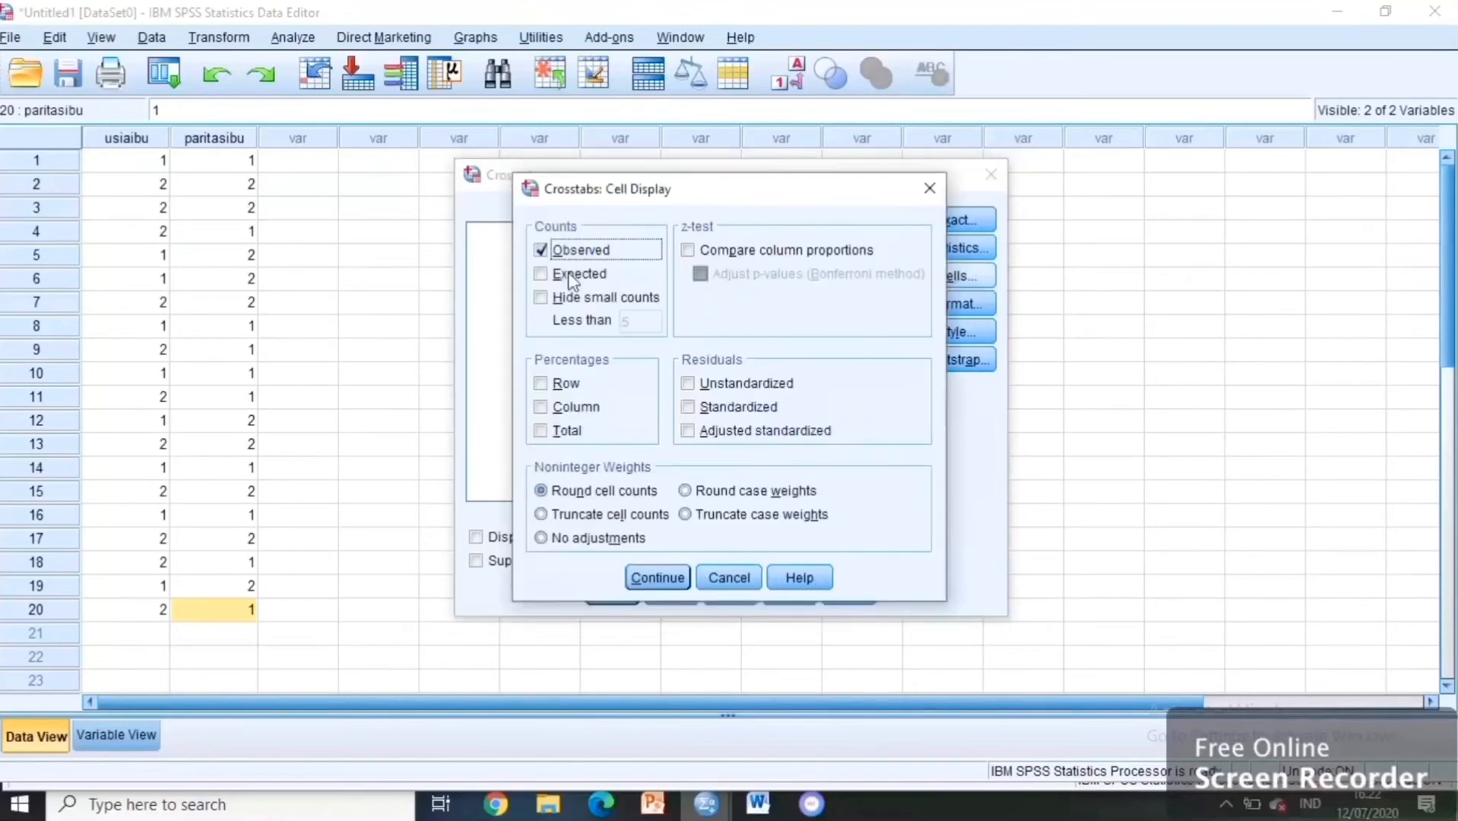
click(657, 580)
Keep the table's row order ascending and run the Crosstabs analysis
click(967, 295)
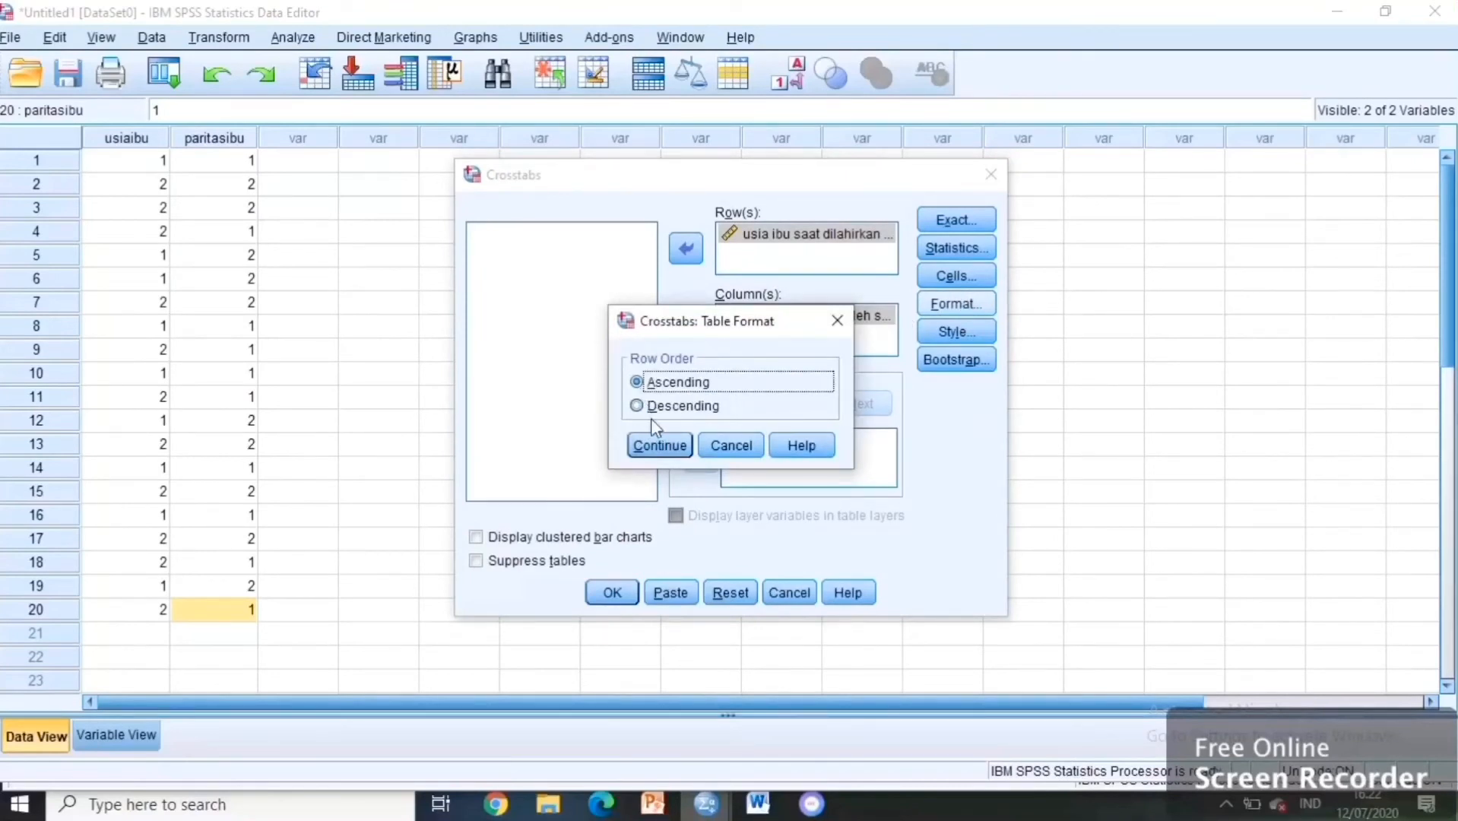
click(659, 446)
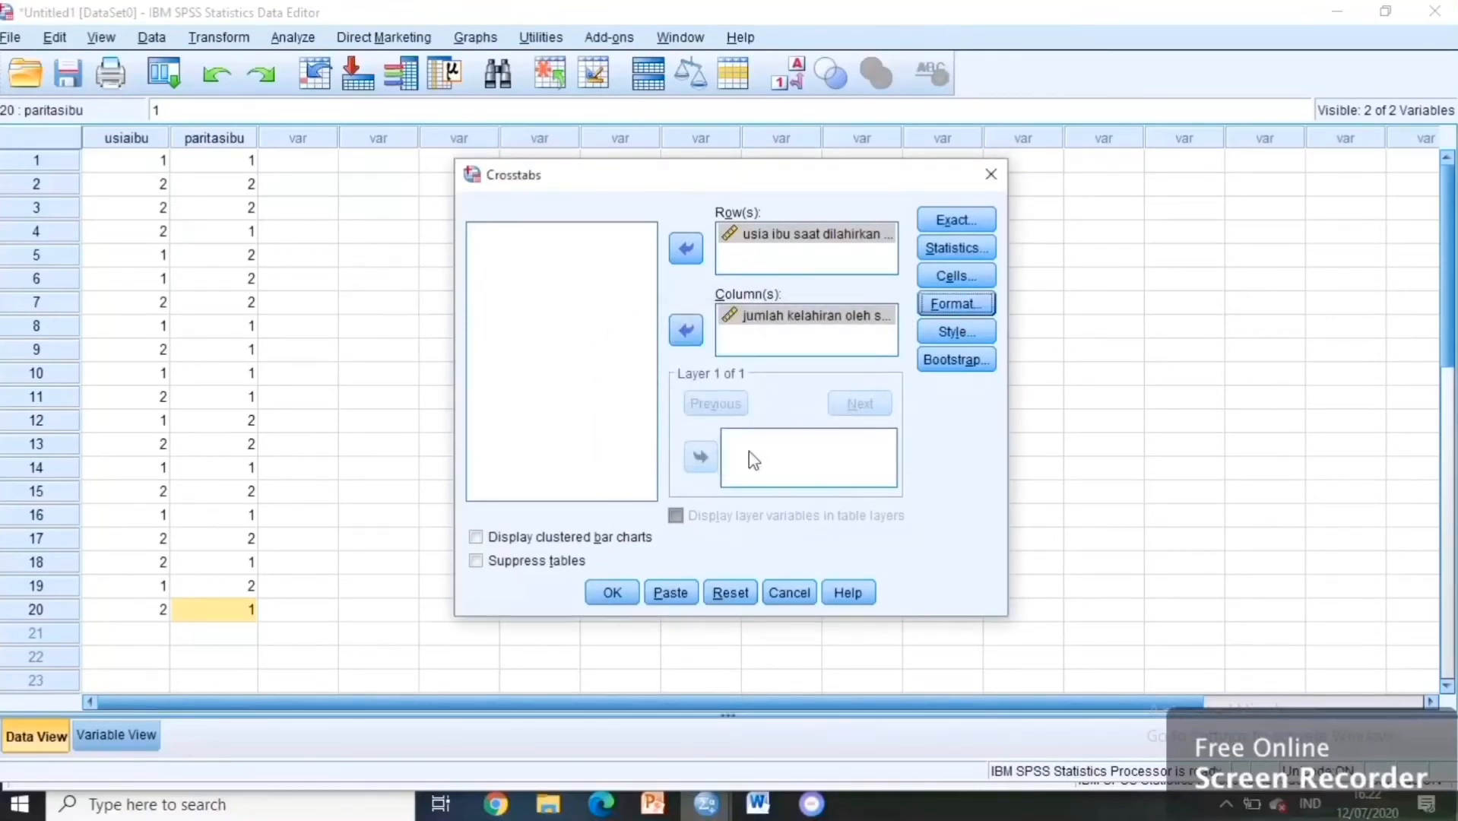
click(611, 596)
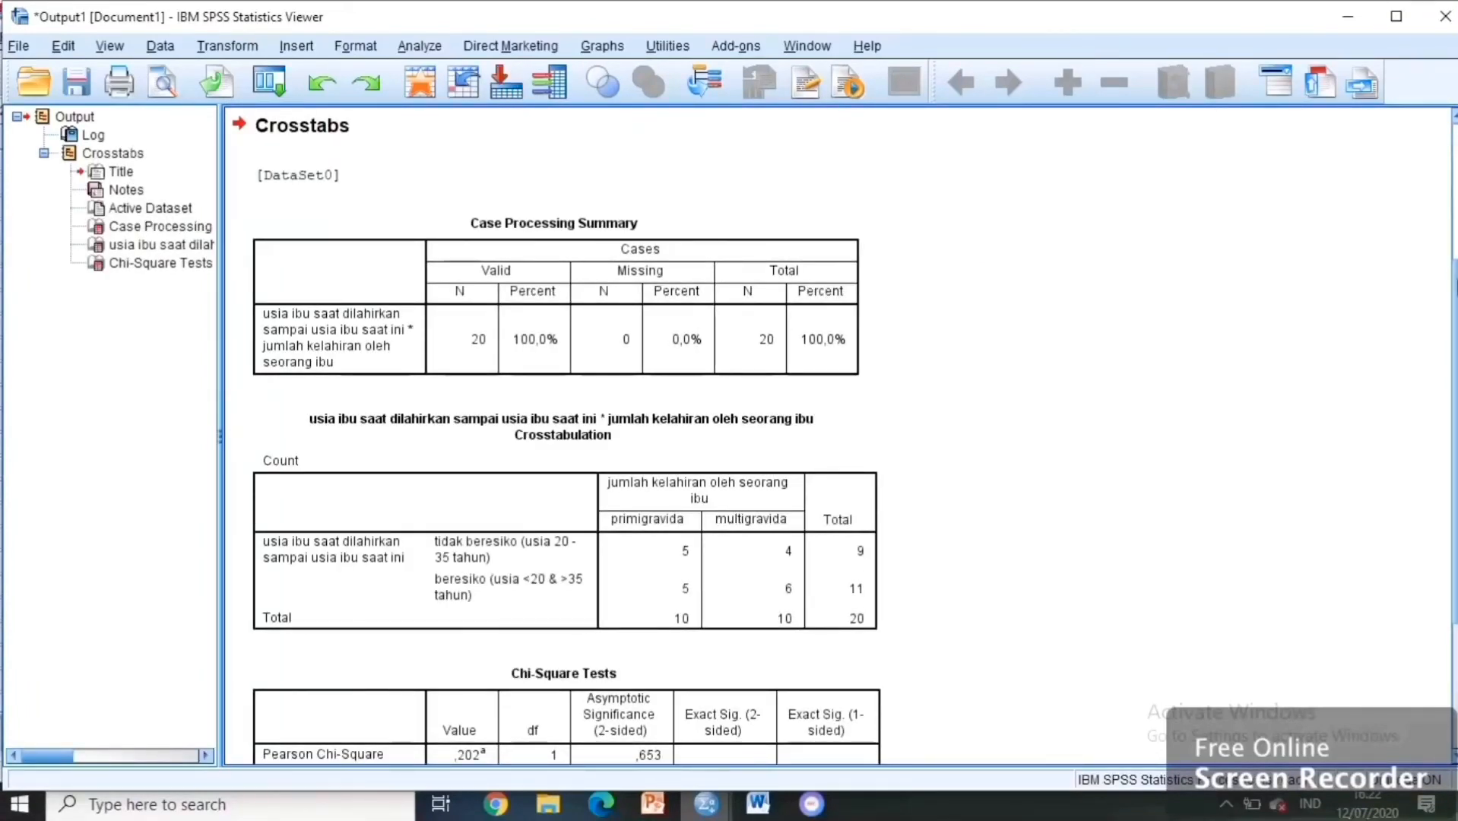
Examine the Case Processing Summary, Crosstabulation and Chi-Square Tests tables in the output
scroll(836, 437, down, 3)
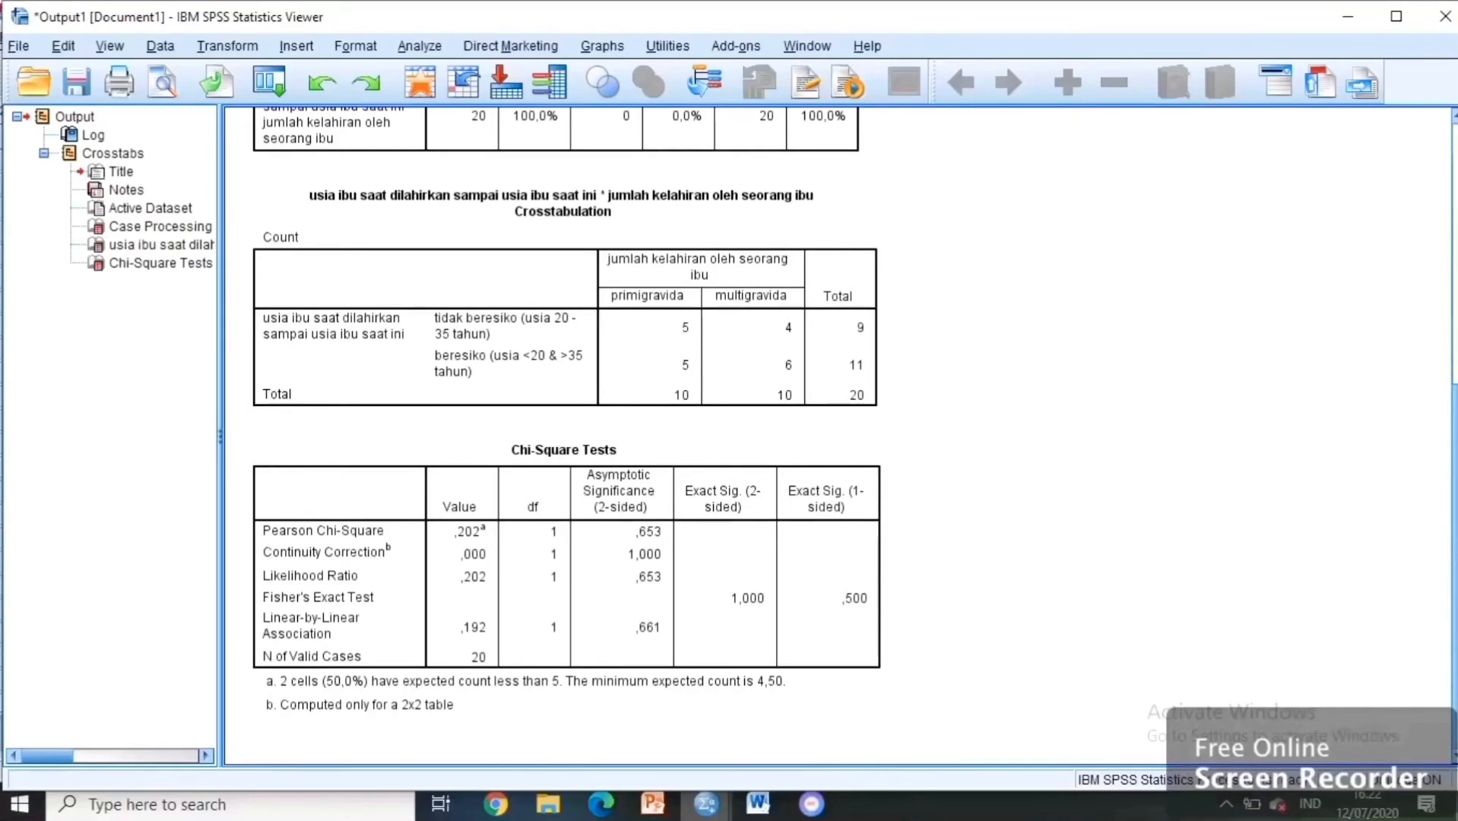
scroll(532, 471, up, 3)
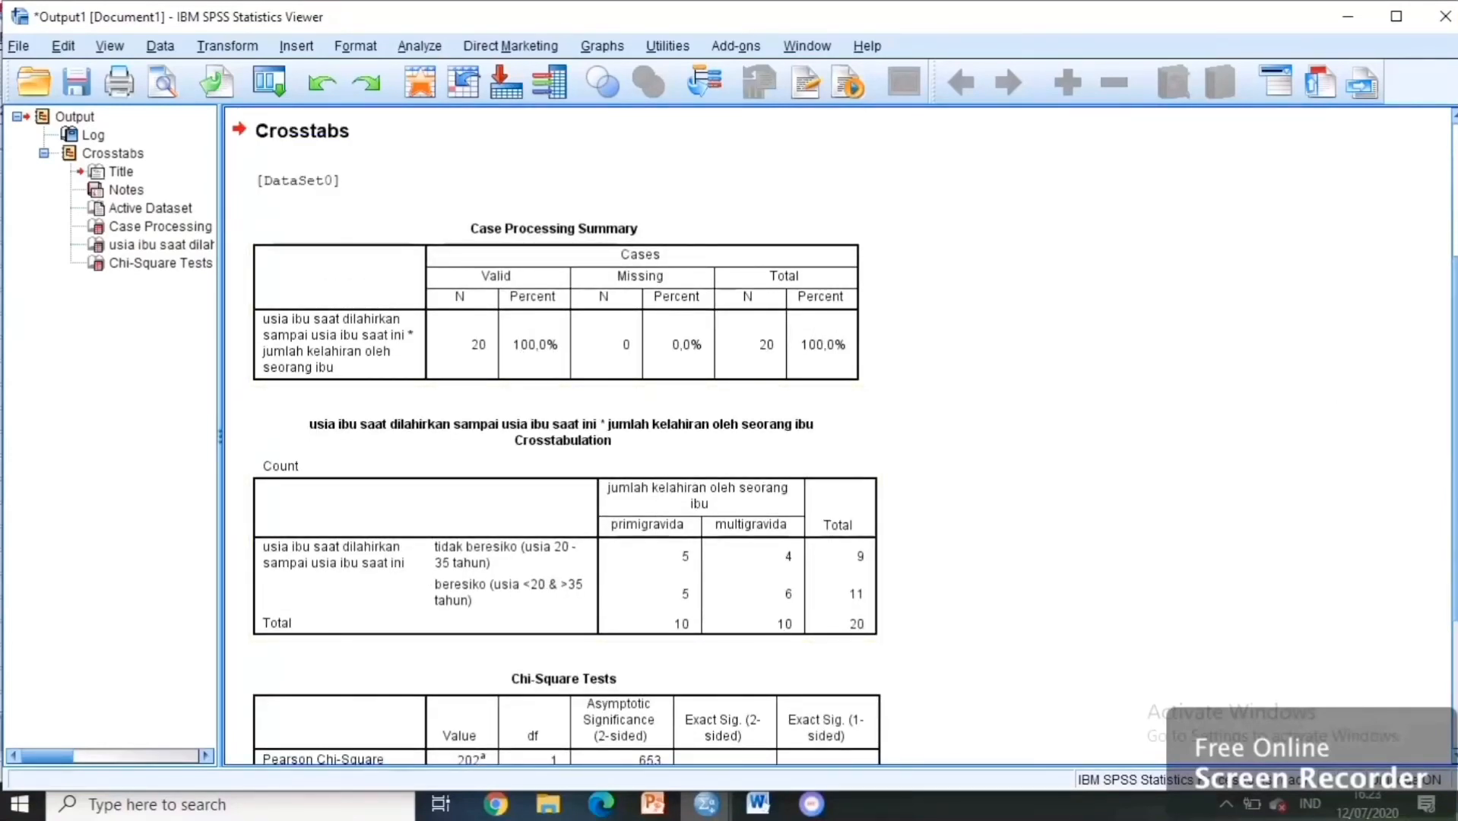
scroll(688, 525, down, 3)
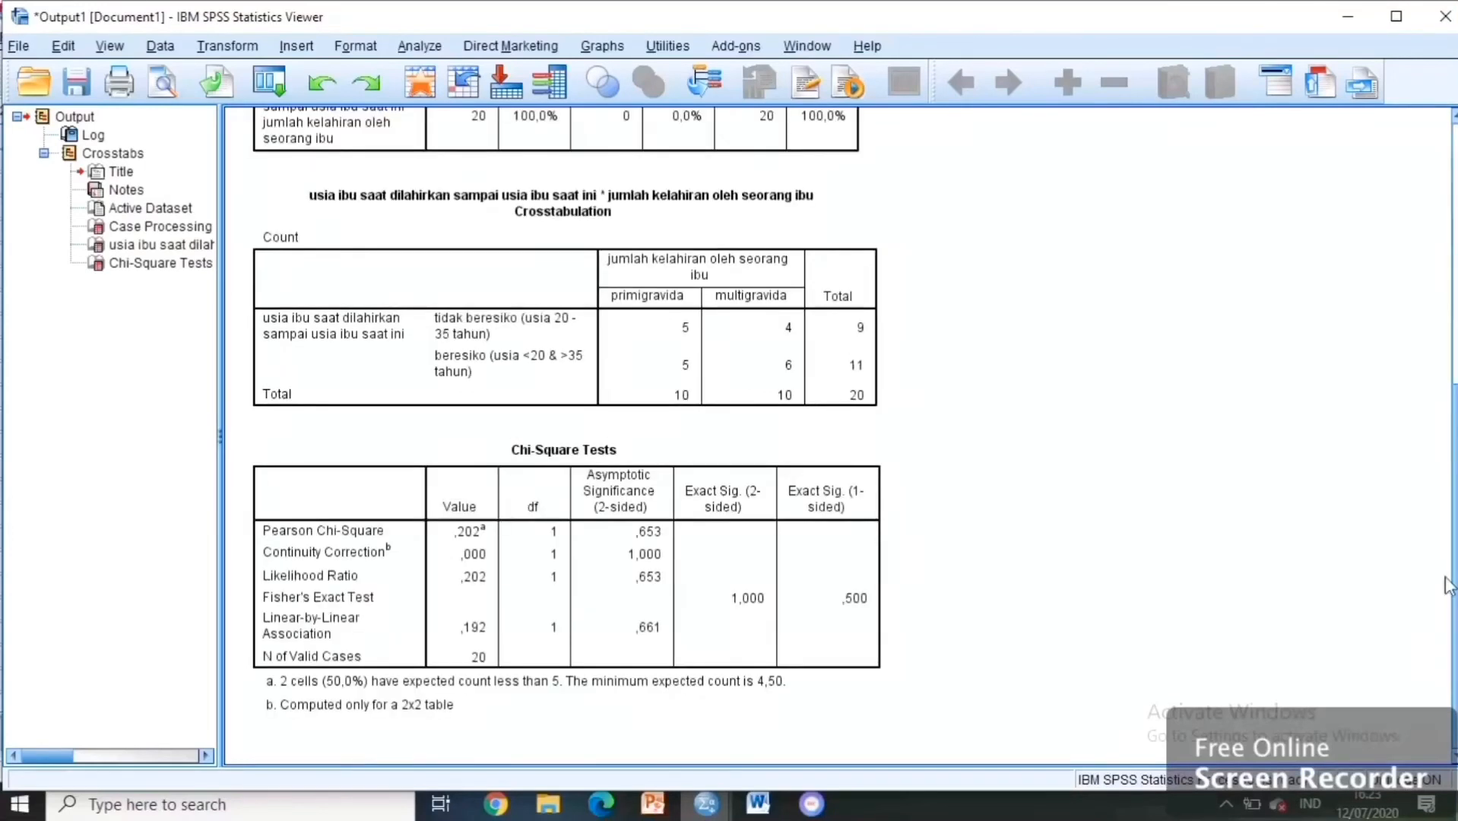